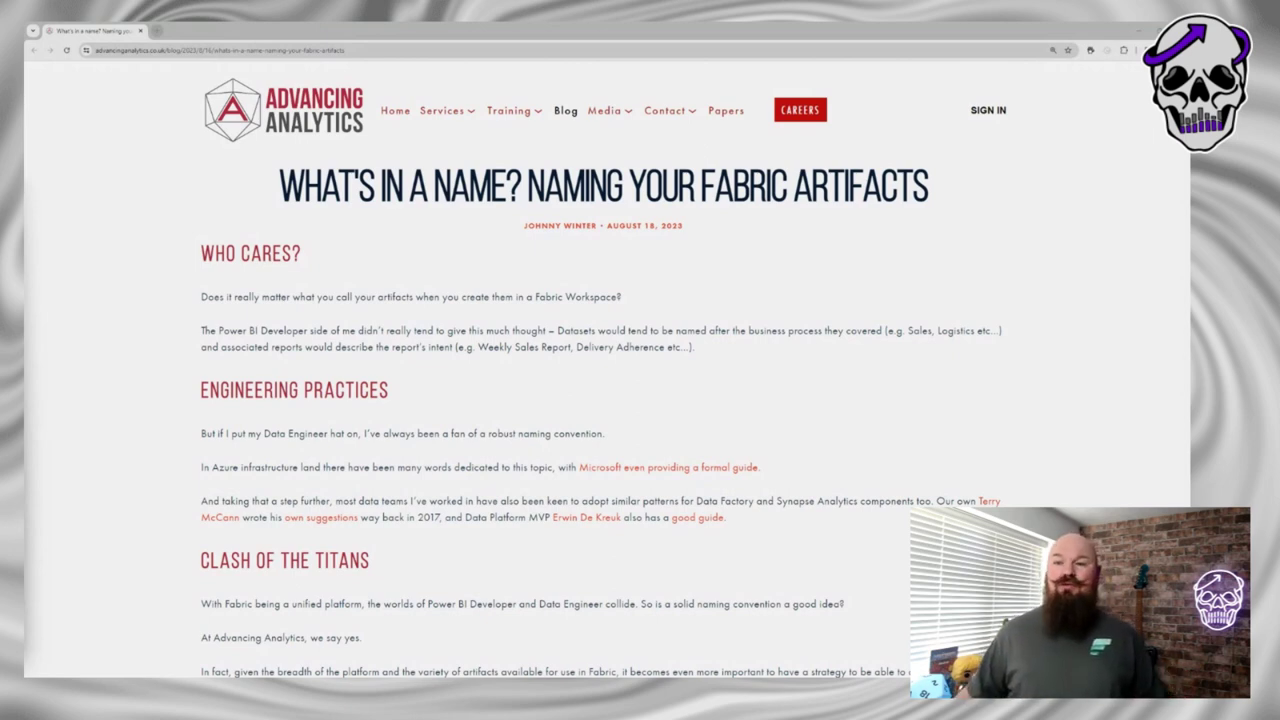
Read through the blog article on naming Fabric artifacts, down to the section on organising artifacts.
scroll(176, 400, down, 3)
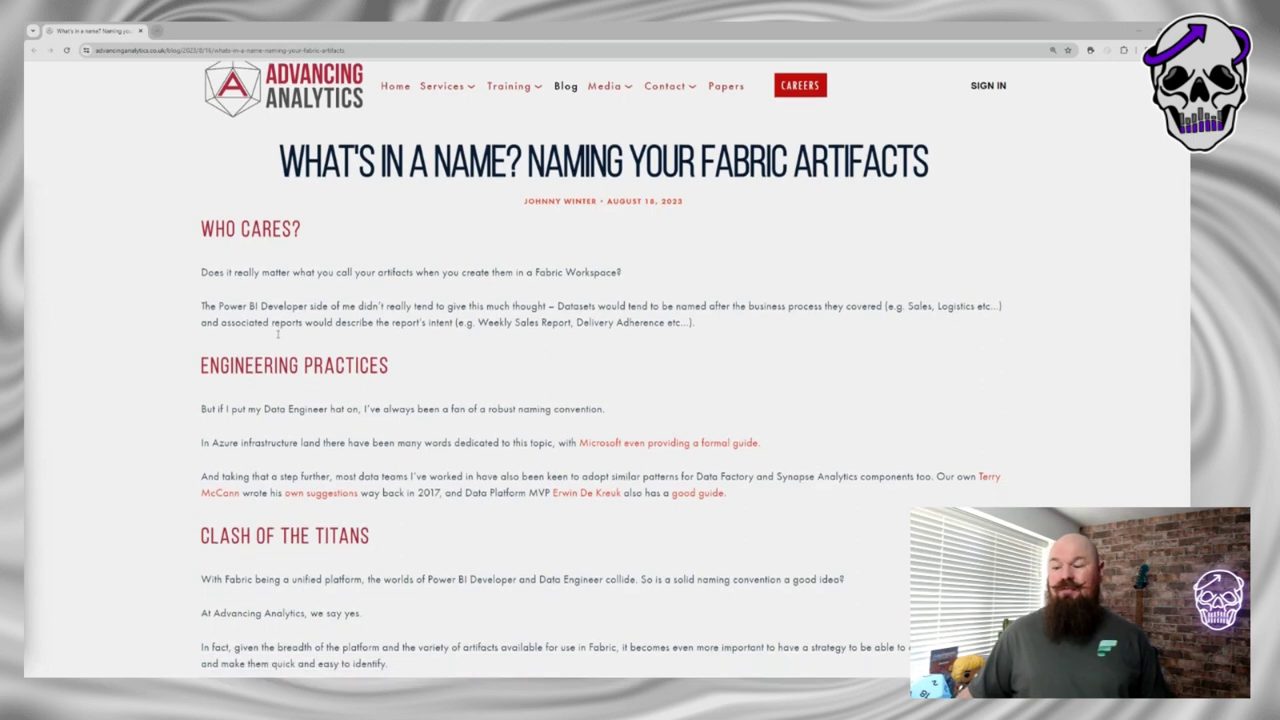
scroll(277, 332, down, 8)
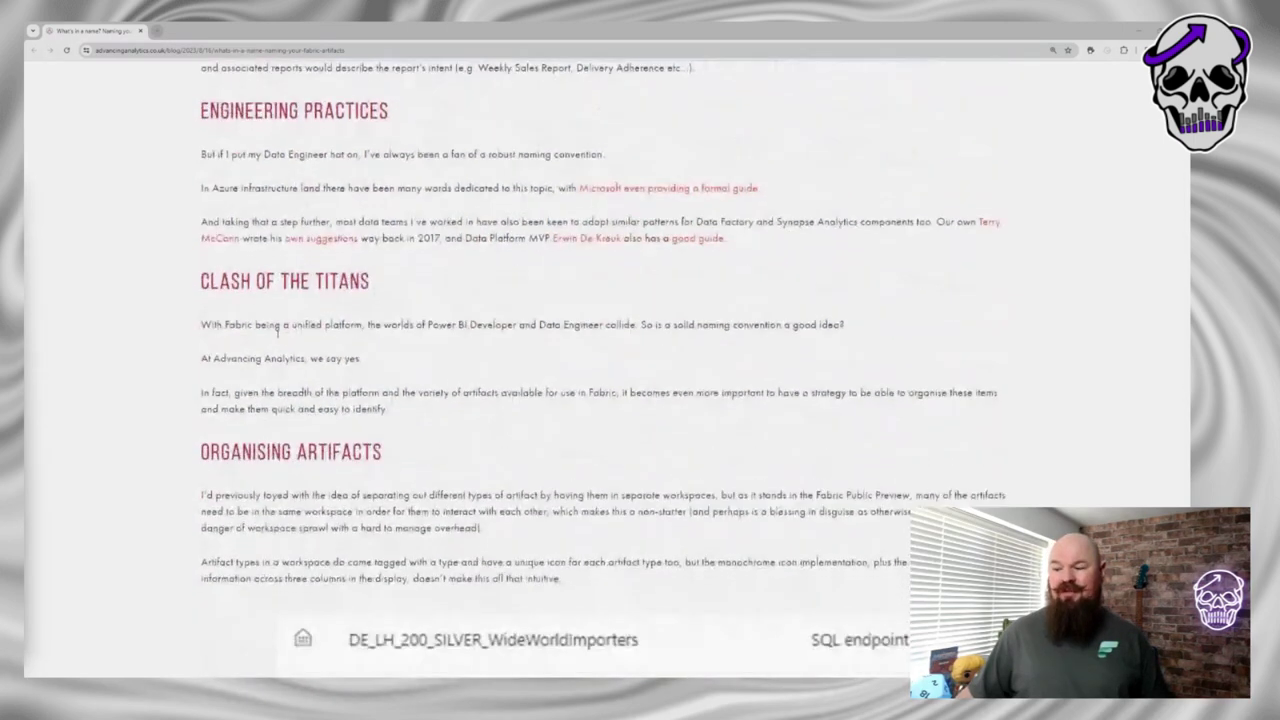
scroll(277, 334, down, 2)
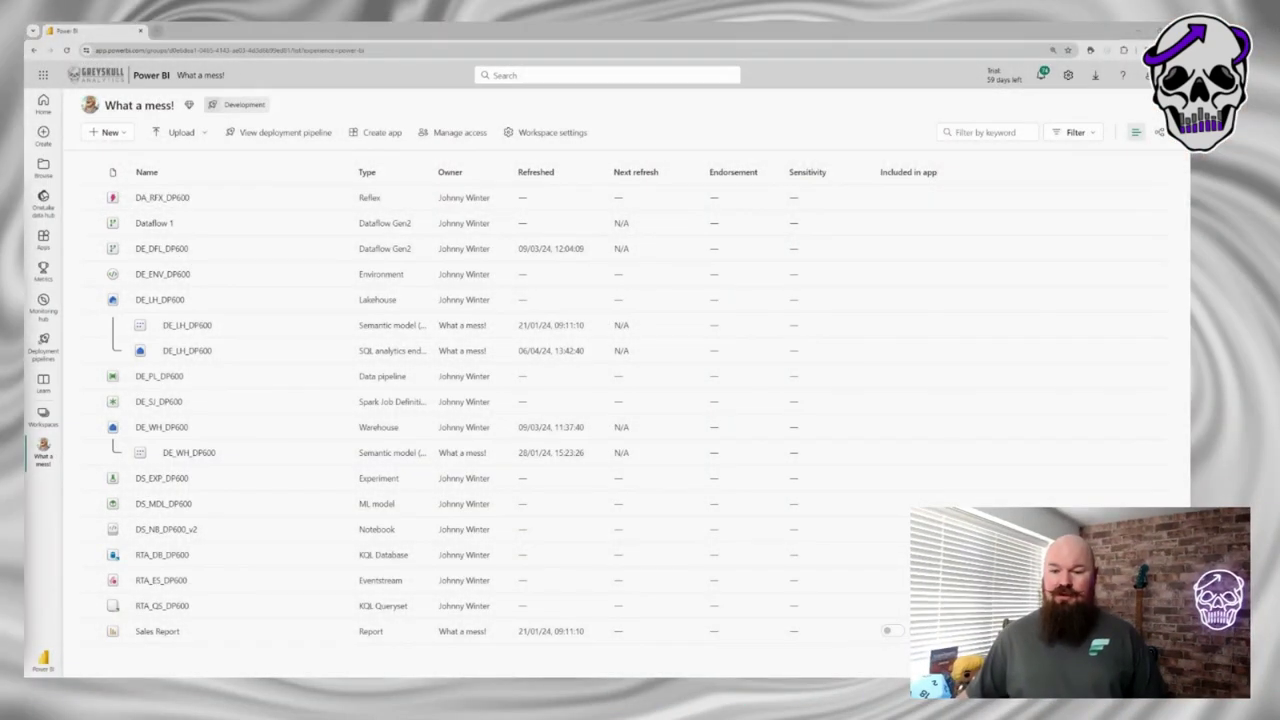
Create a folder named "My Folder" in the "What a mess!" workspace.
click(124, 133)
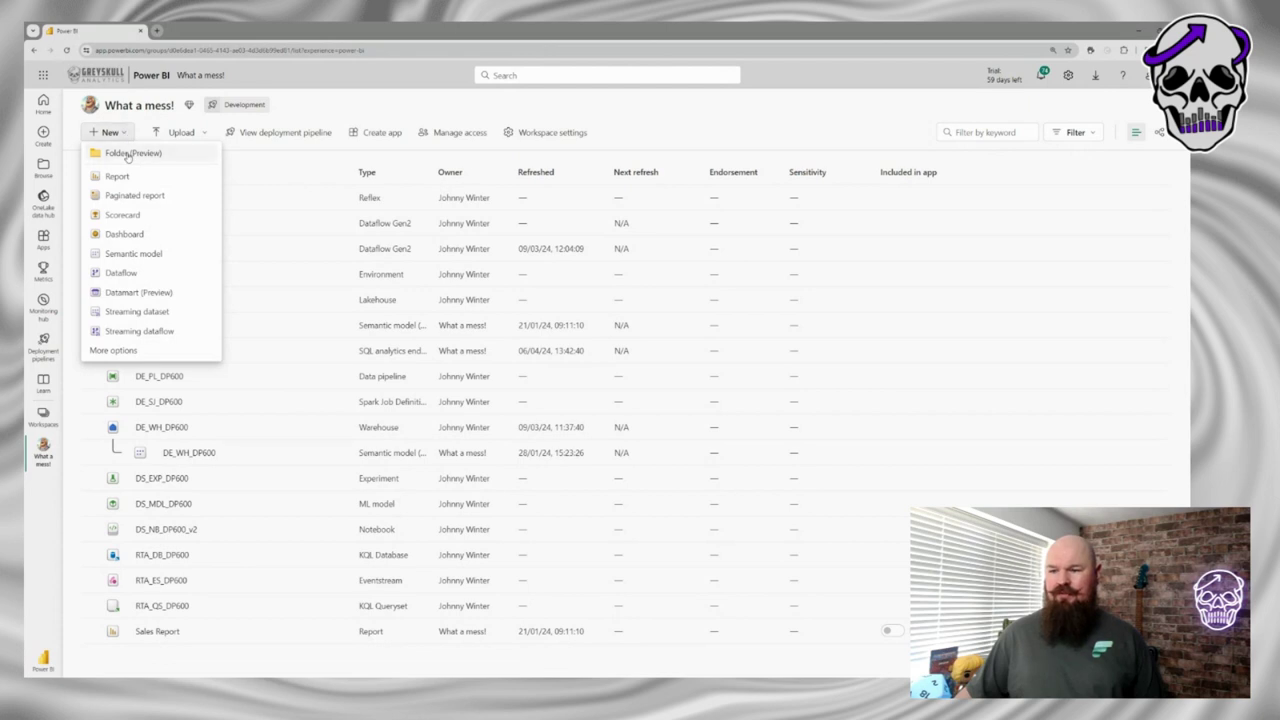
click(127, 154)
text(My Folder)
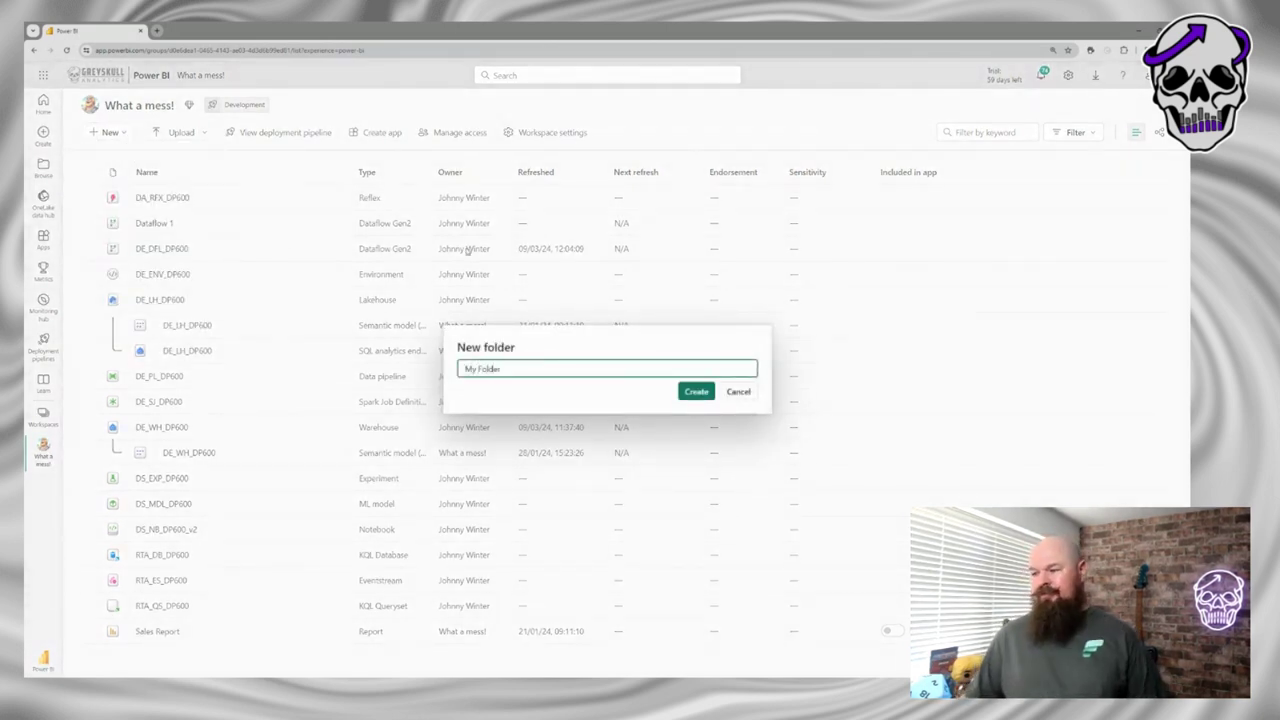
click(697, 392)
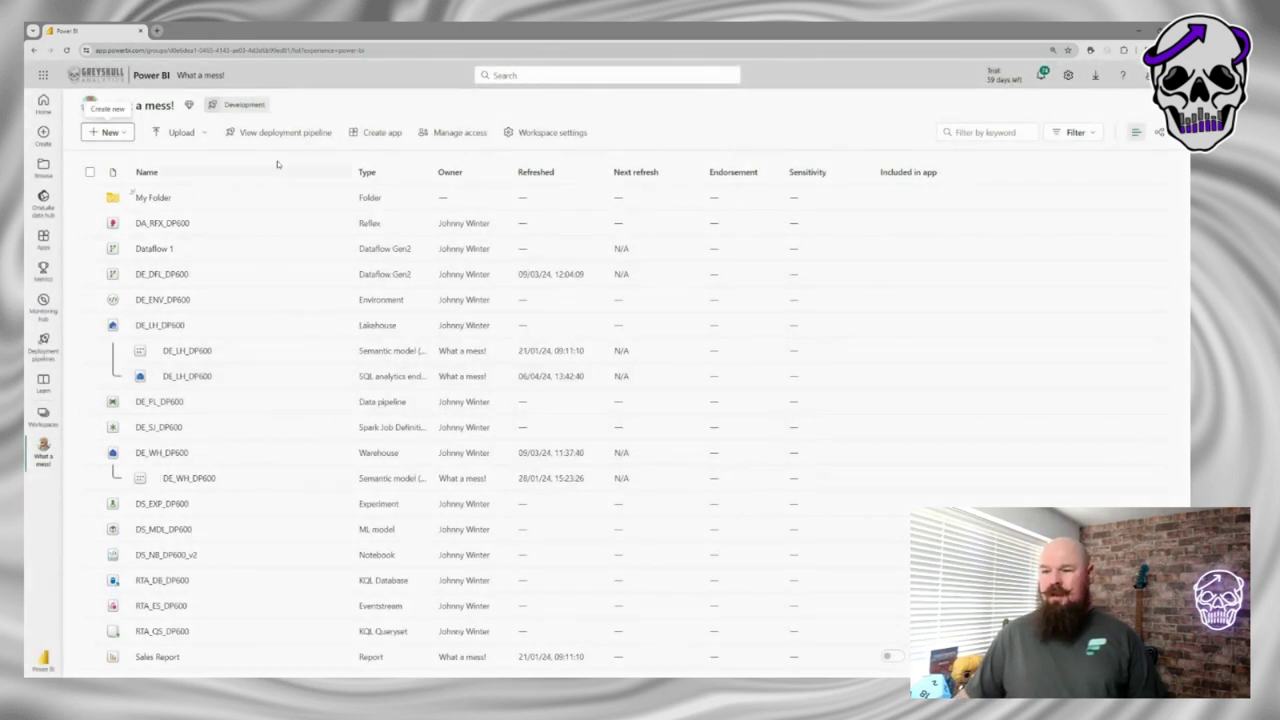
Move the DA_RFX_DP600 reflex into My Folder.
click(89, 223)
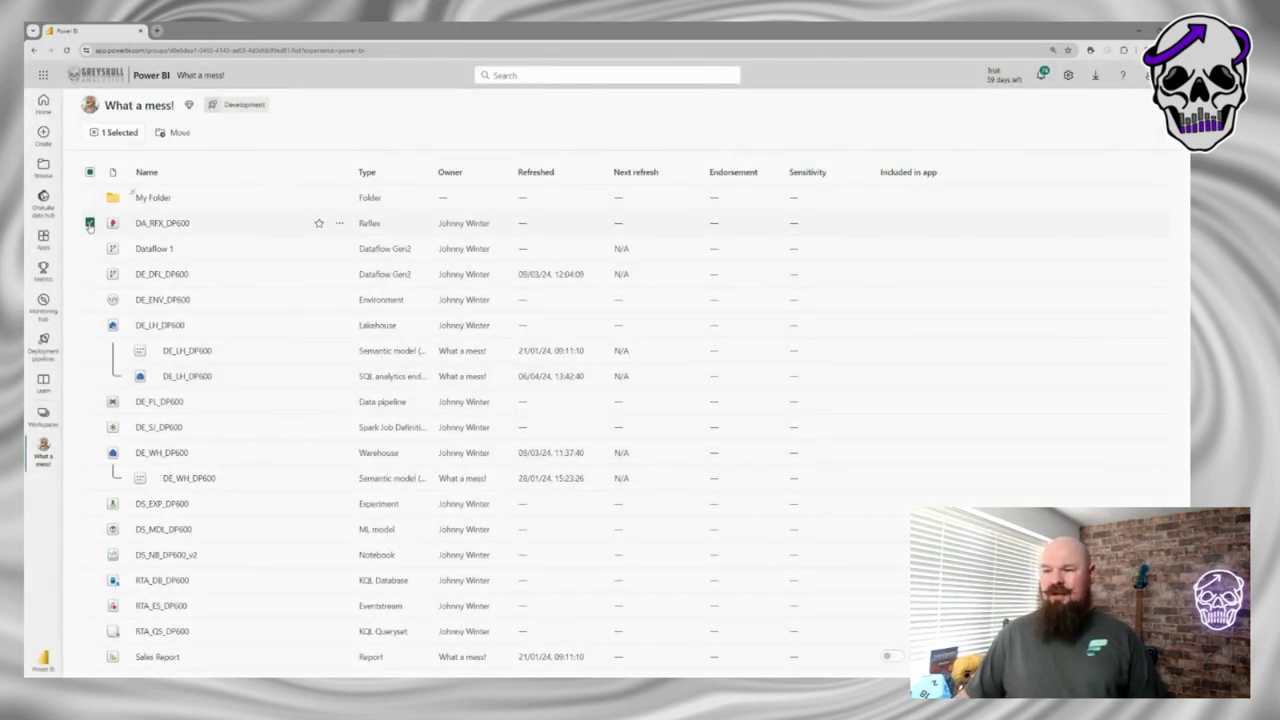
click(180, 132)
click(415, 305)
click(776, 512)
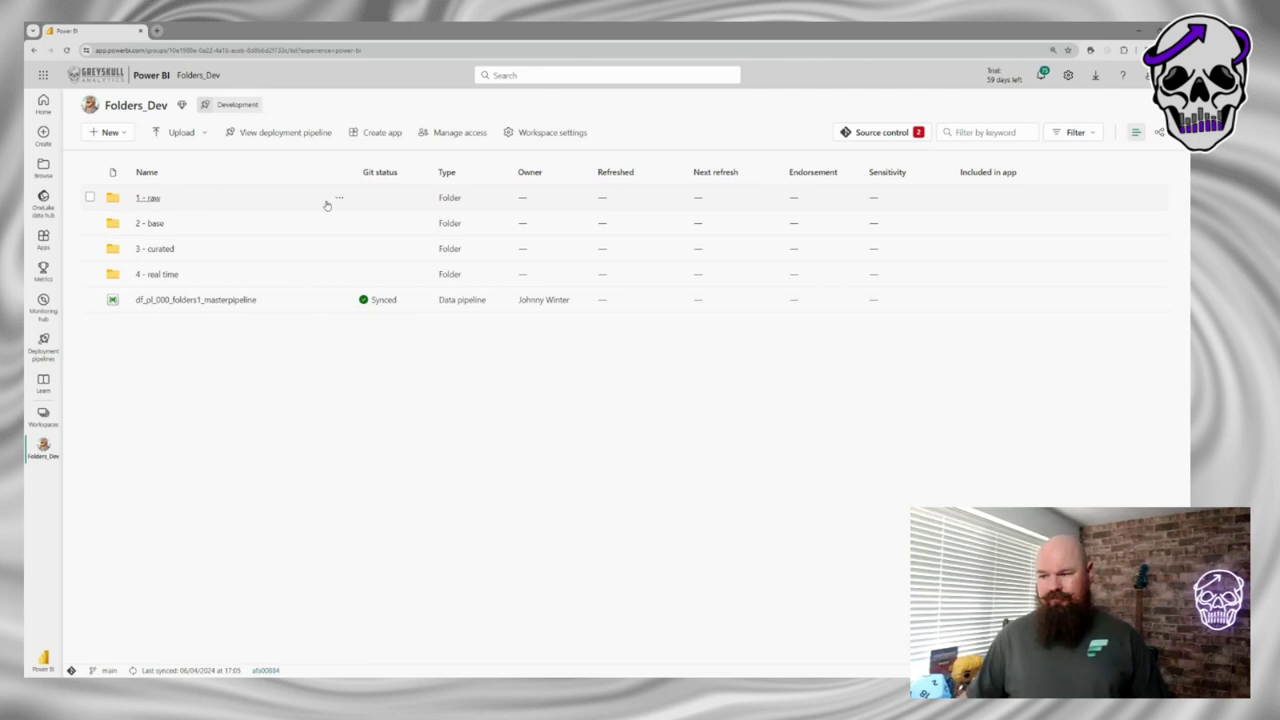
Show the actions available for the "1 - raw" folder in the Folders_Dev workspace.
click(339, 199)
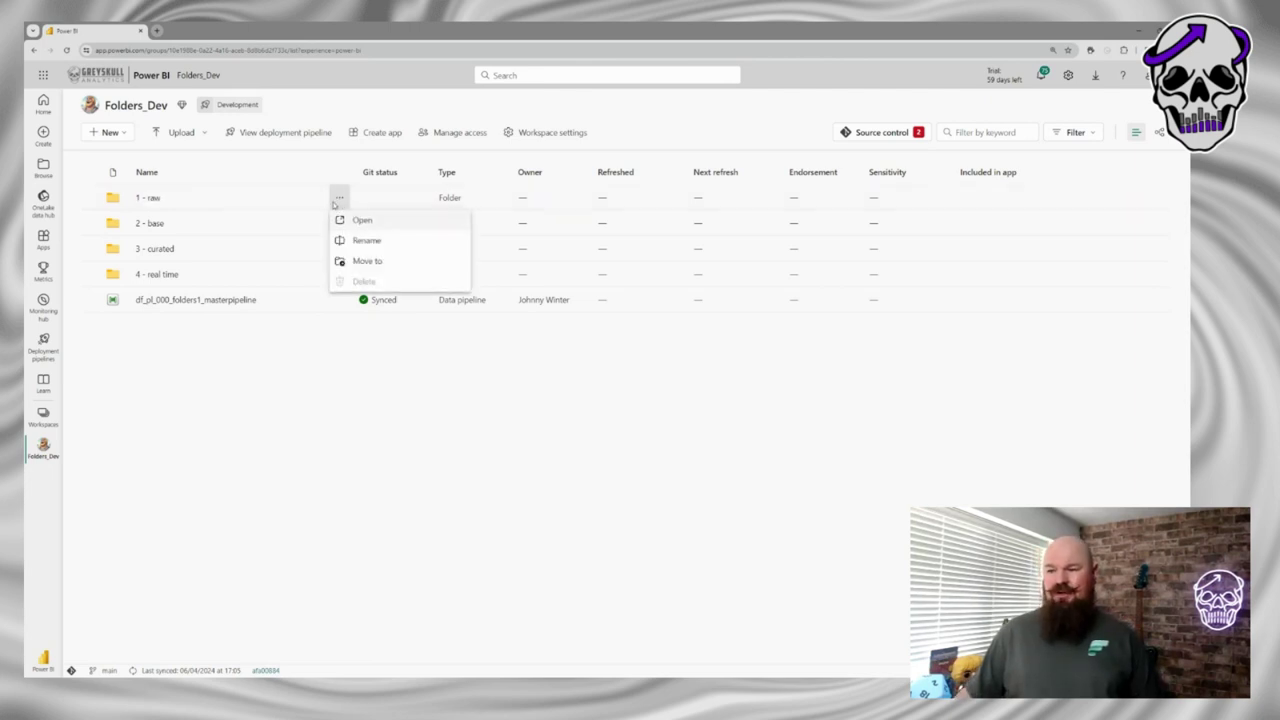
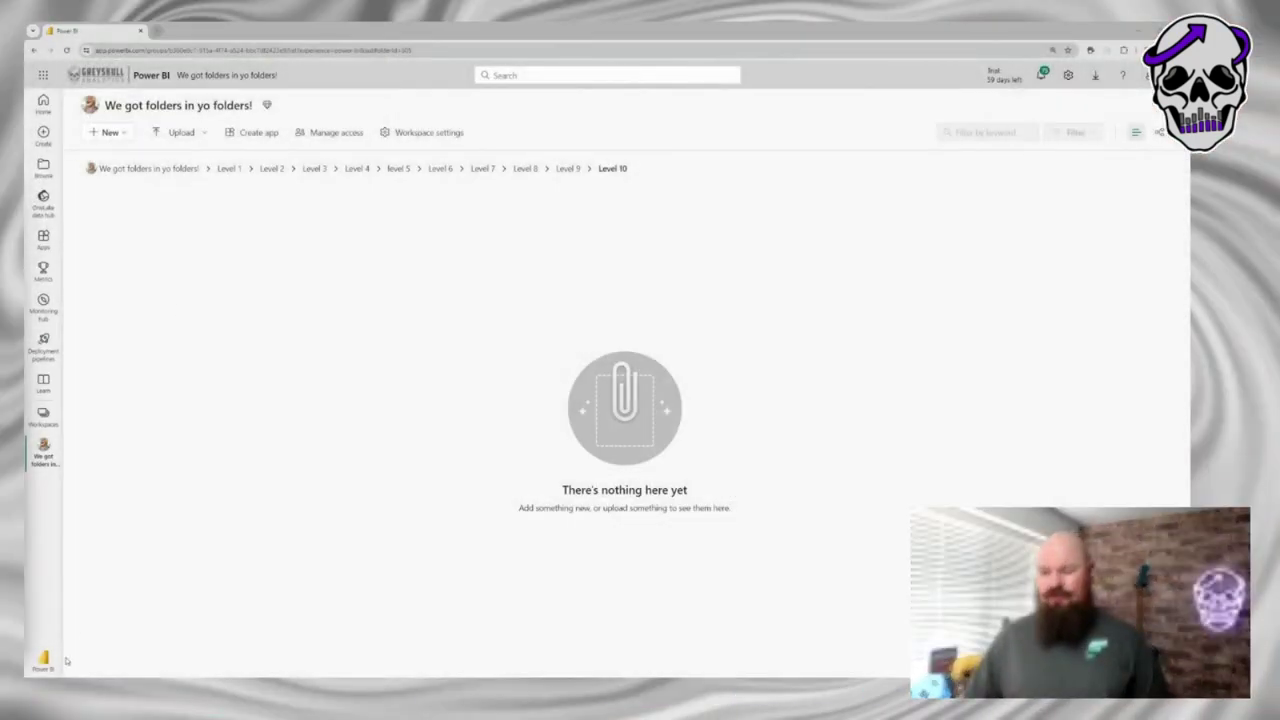
Switch the Fabric experience from Power BI to Data Engineering and on to Data Factory.
click(43, 660)
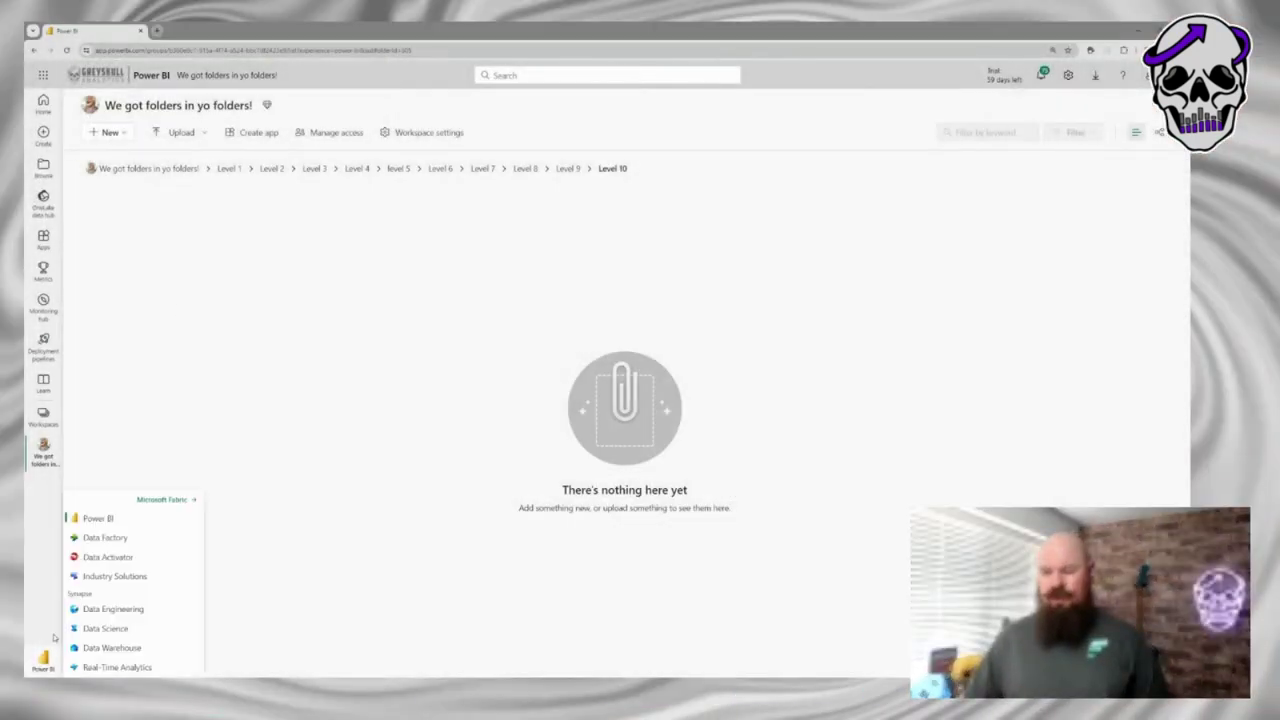
click(113, 609)
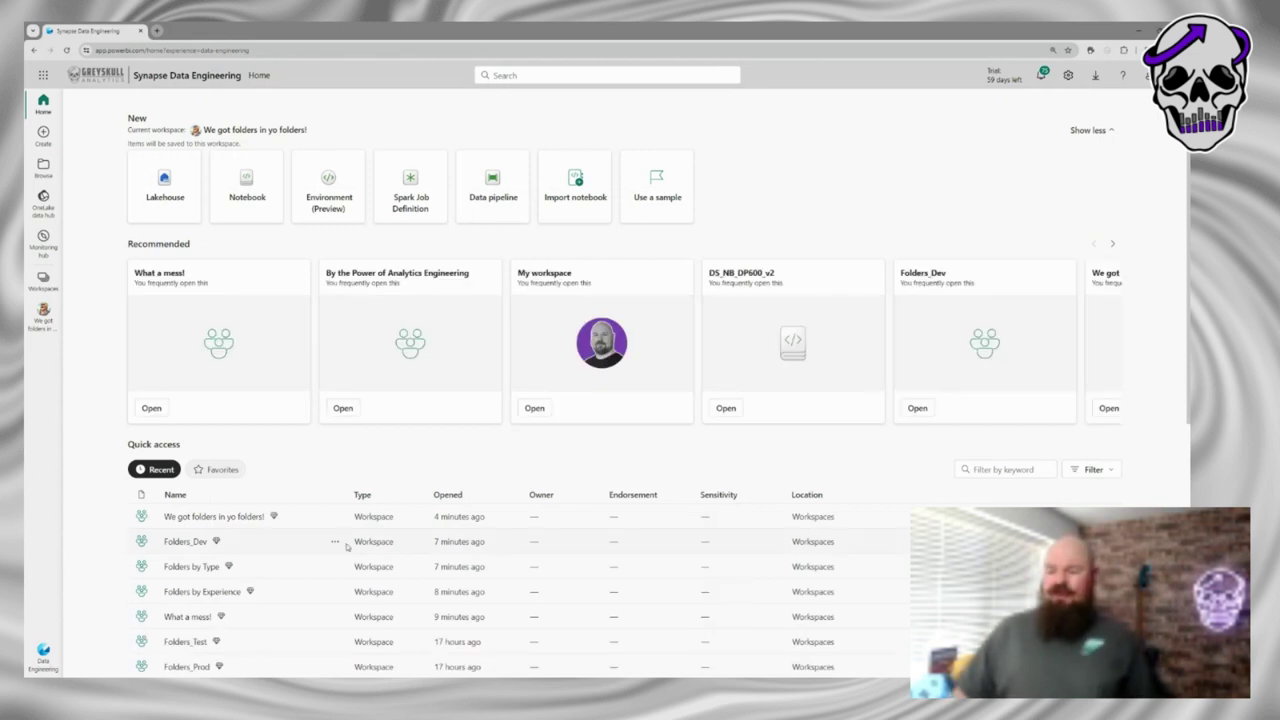
click(44, 655)
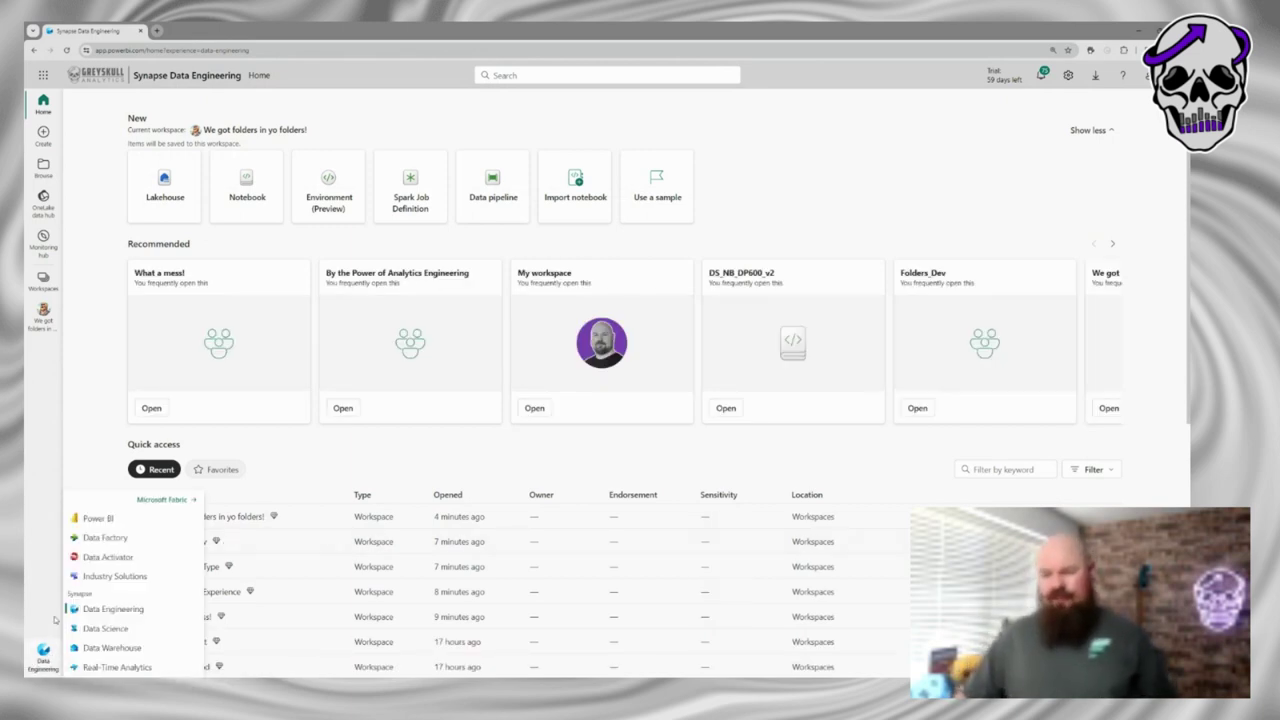
click(103, 539)
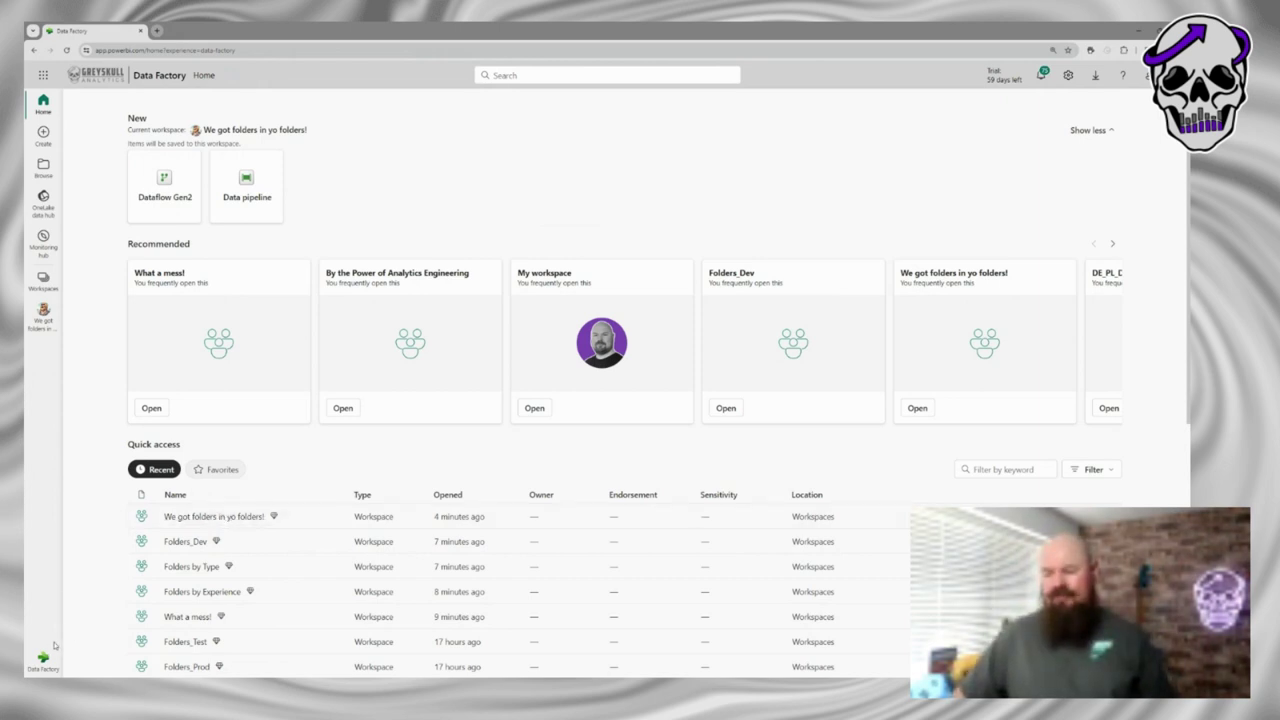
Open the "We got folders in yo folders!" workspace and go from its root into the Level 1 folder.
click(220, 518)
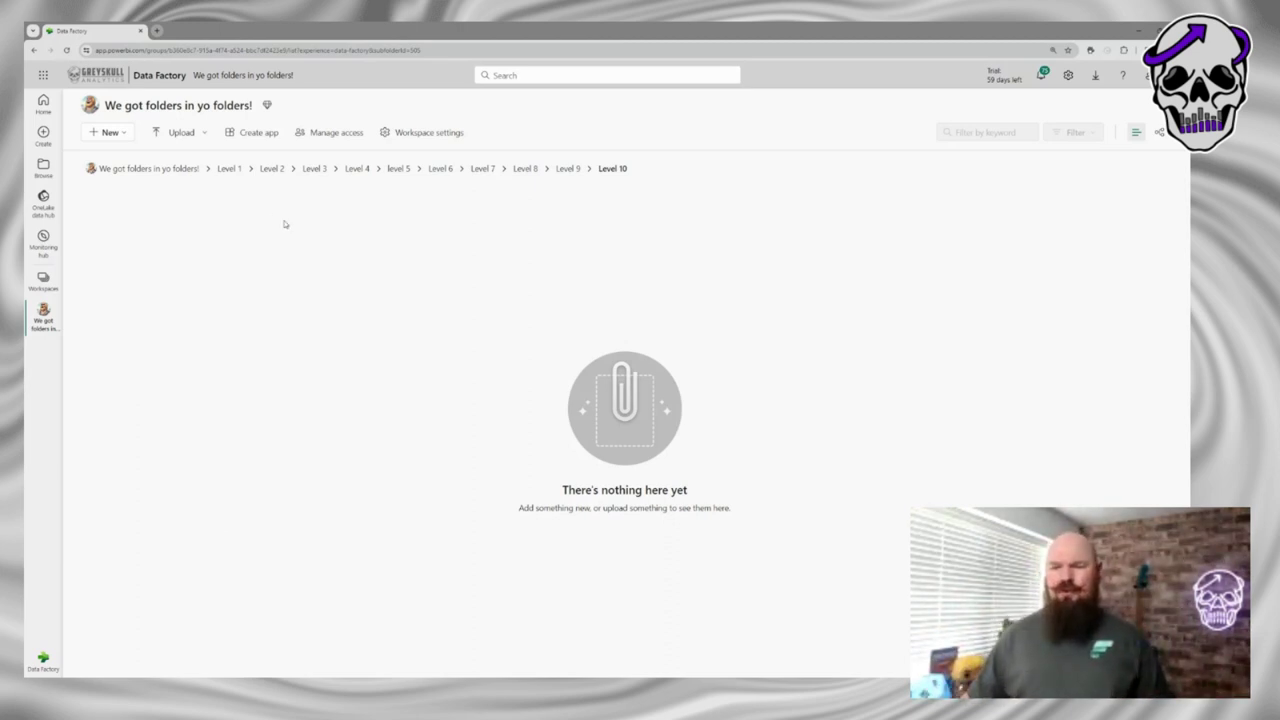
click(160, 169)
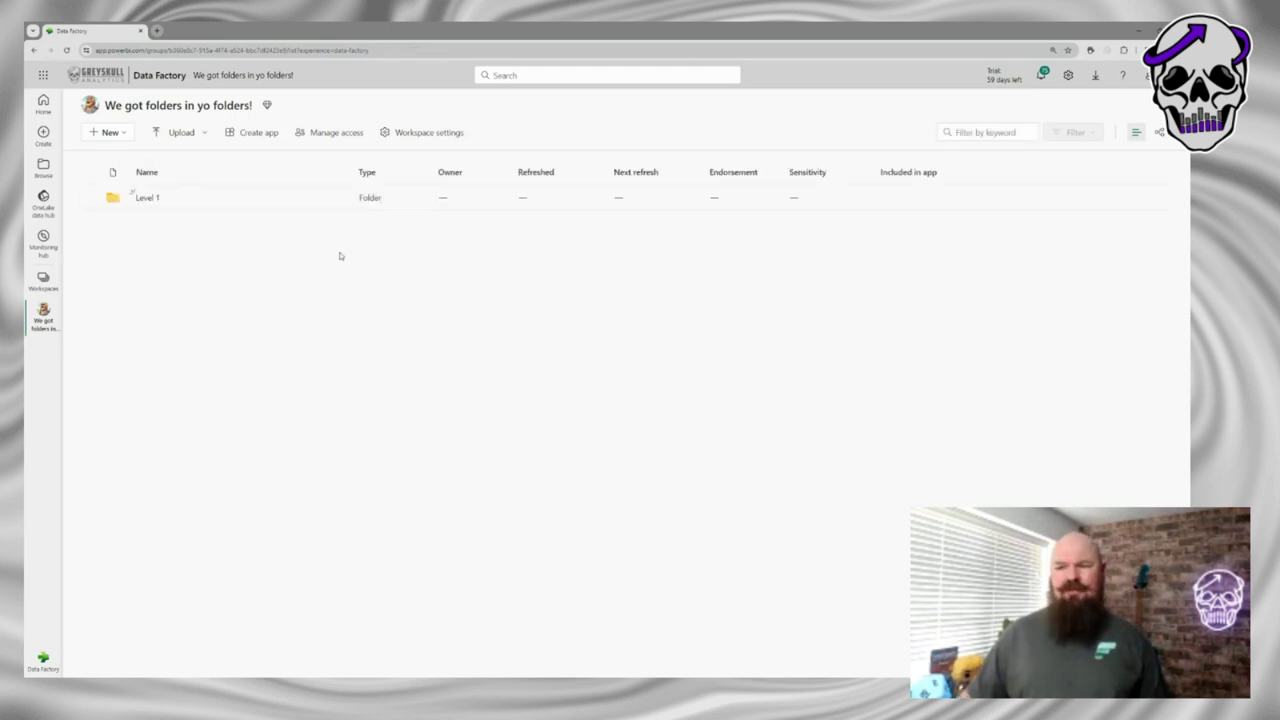
click(147, 198)
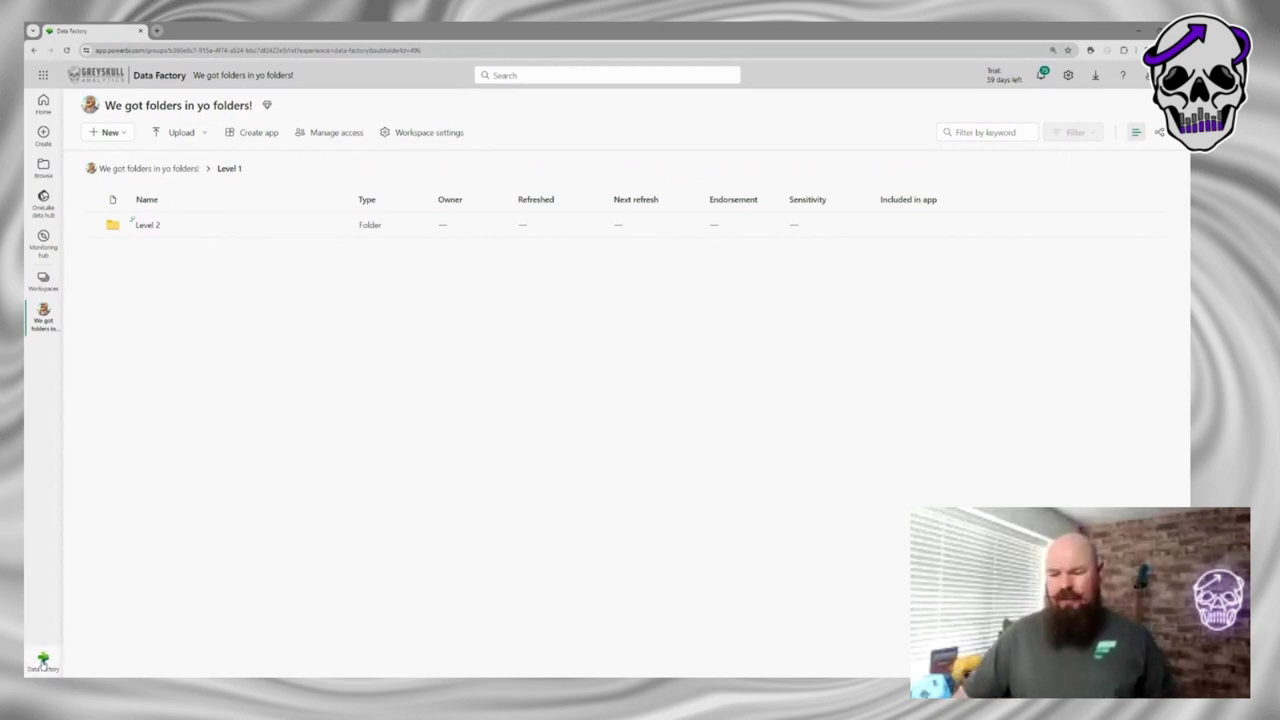
Create a new notebook inside the Level 1 folder.
click(126, 136)
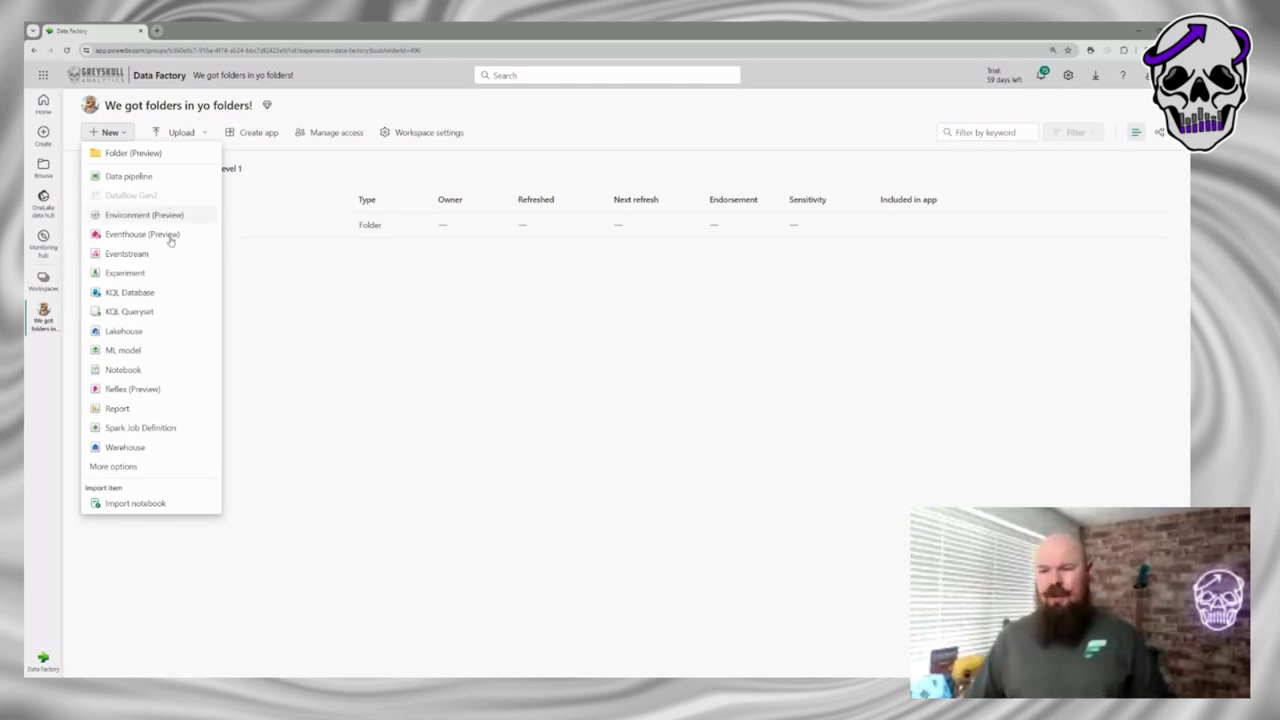
key(Escape)
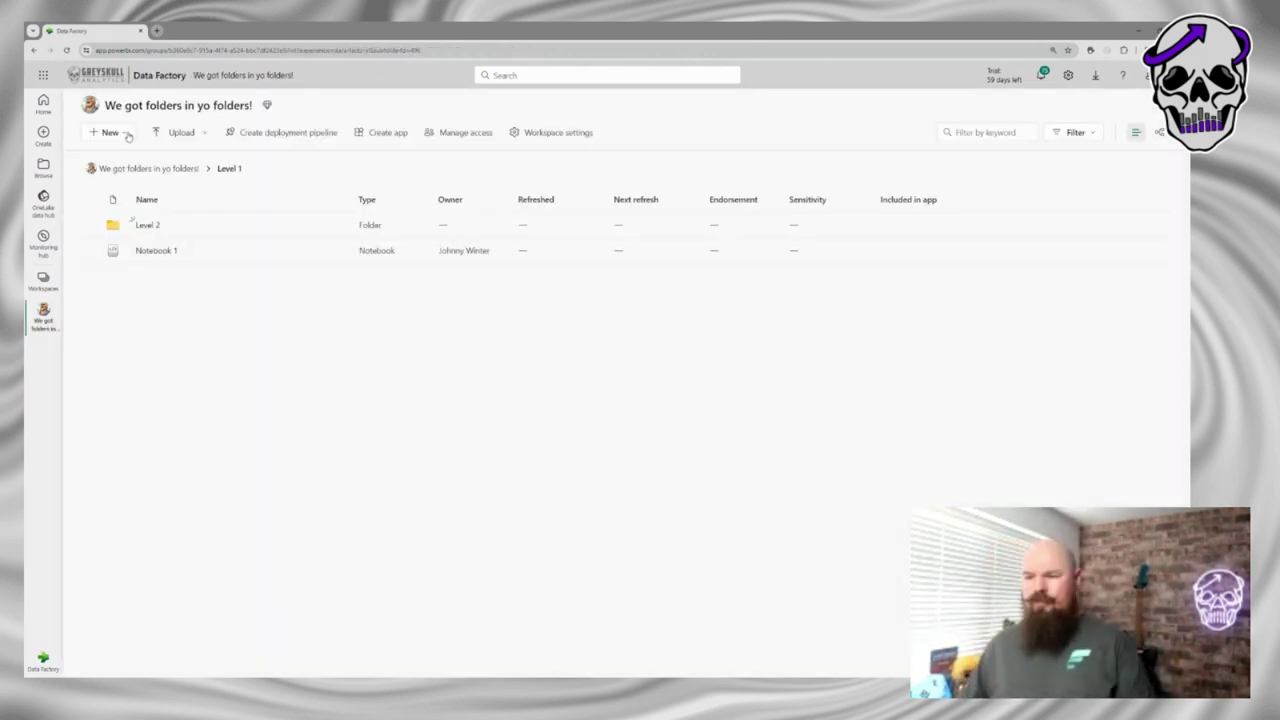
Check the Dataflow Gen2 creation option inside Level 1, and create a Dataflow Gen2 at the workspace root.
click(110, 132)
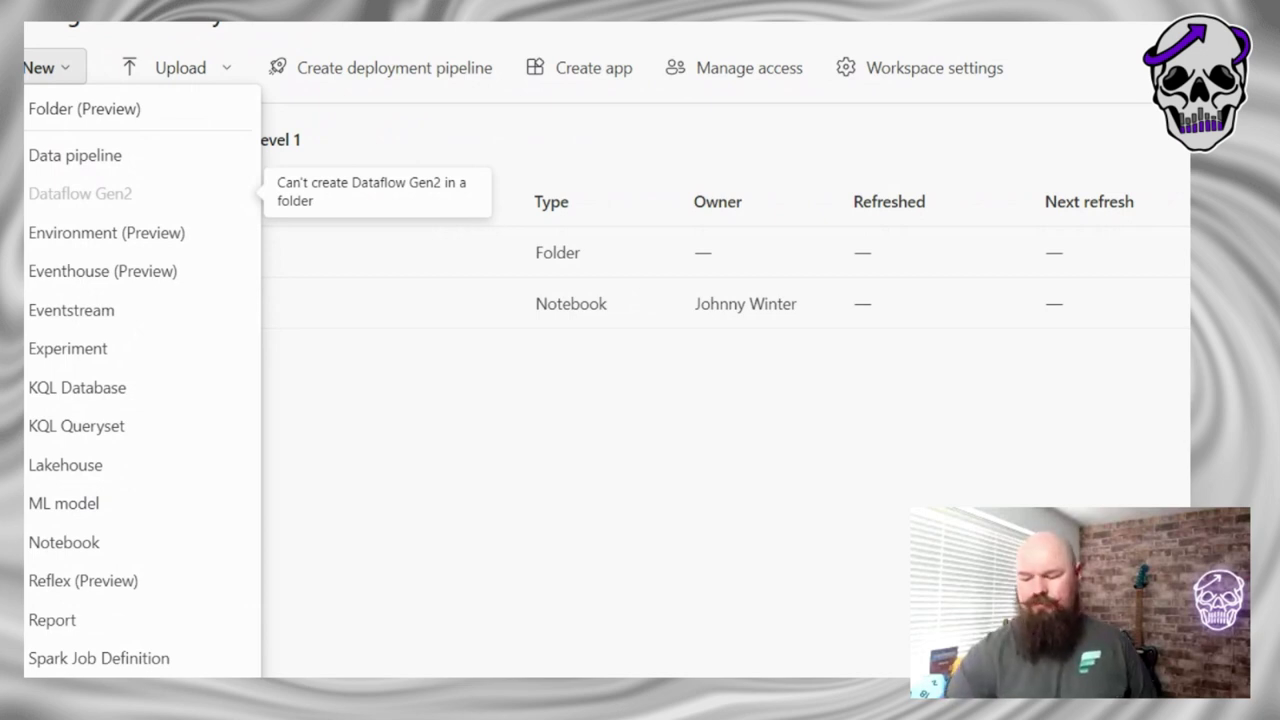
key(Escape)
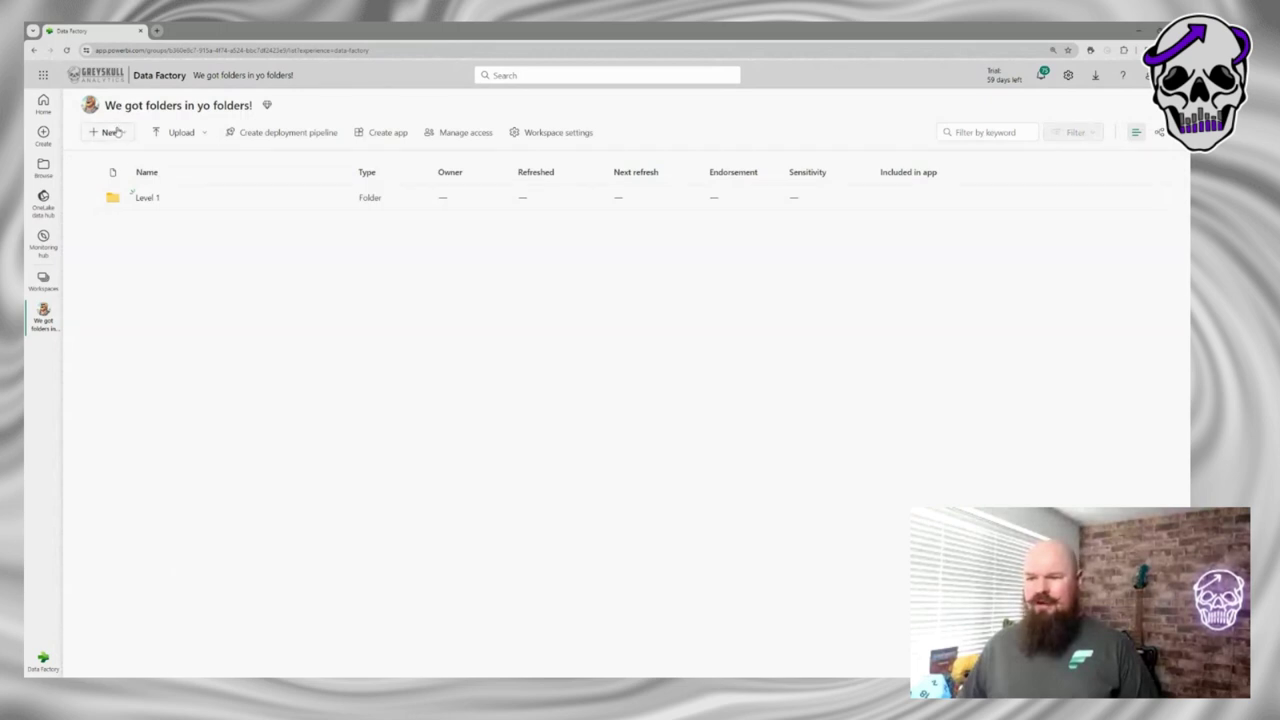
click(117, 133)
key(Escape)
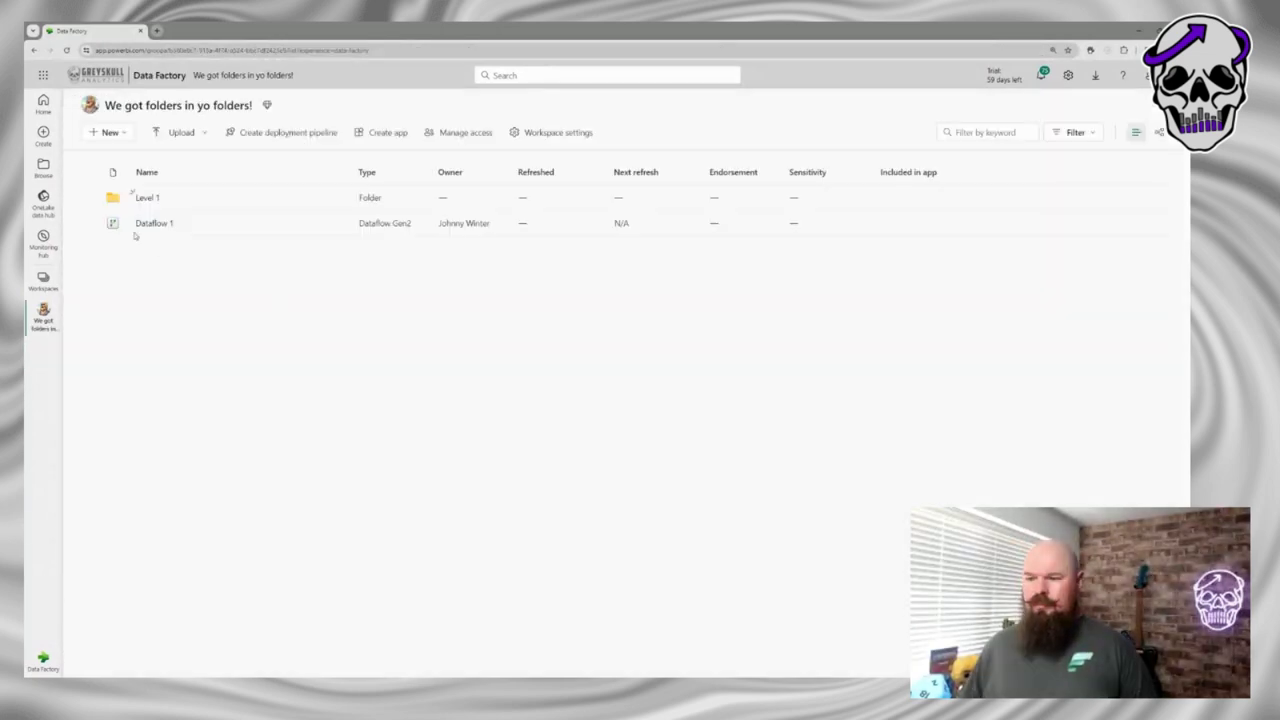
Move Dataflow 1 from the workspace root into the Level 1 folder.
click(90, 223)
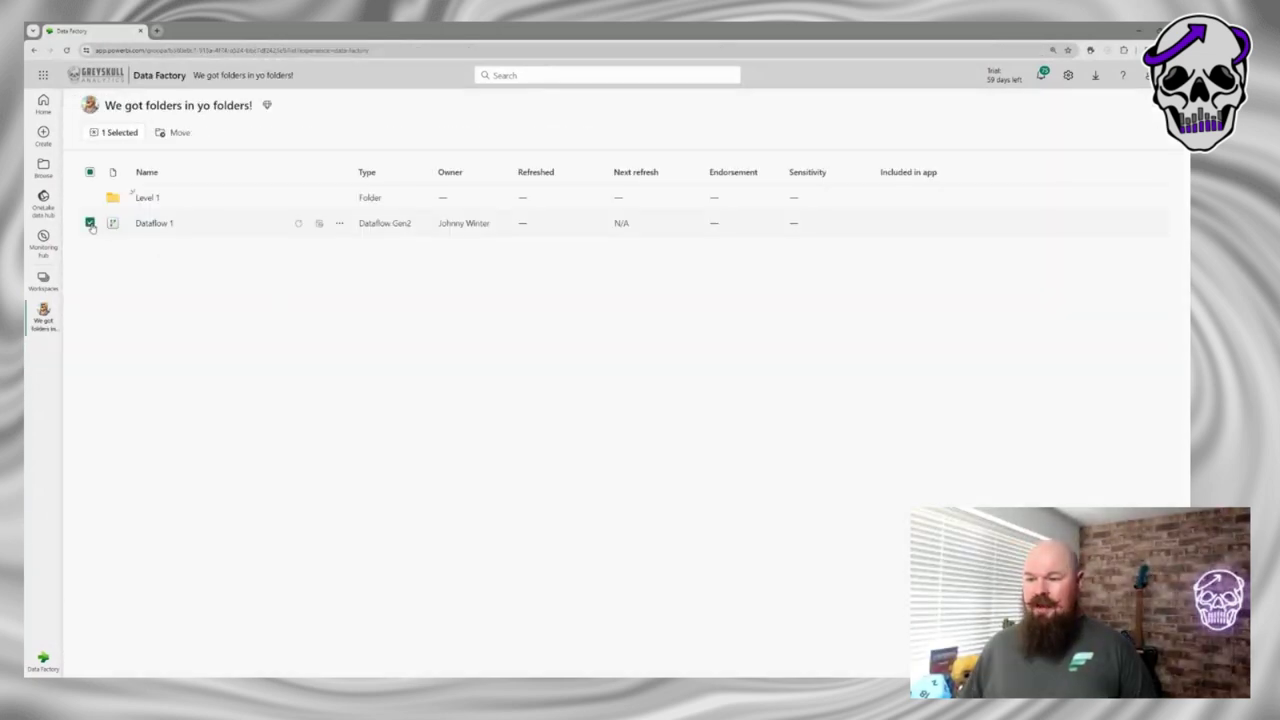
click(179, 132)
click(409, 305)
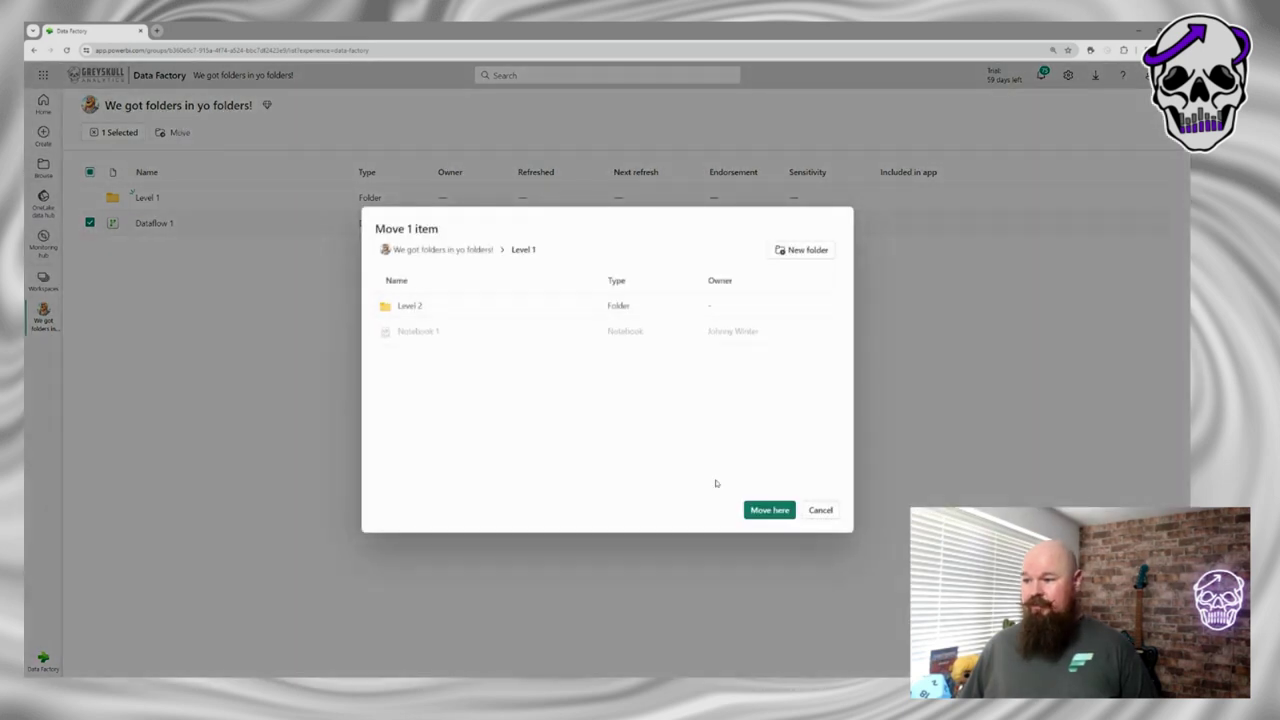
click(776, 512)
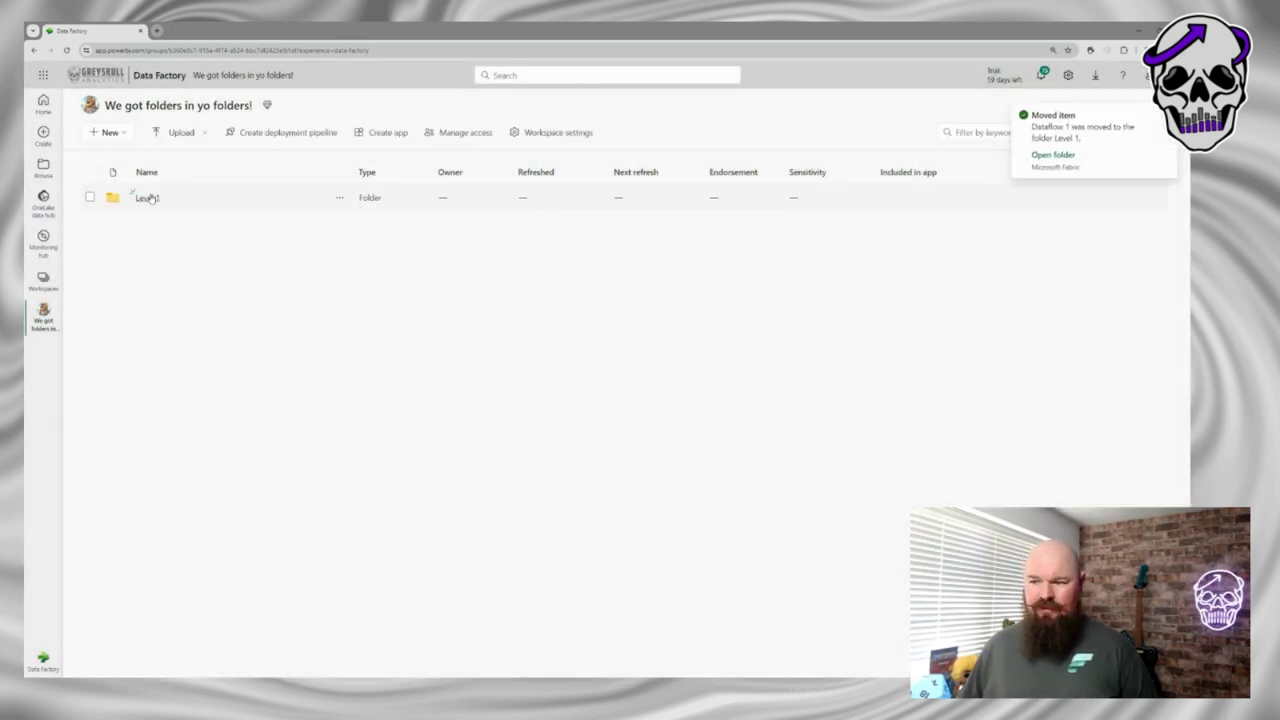
Open the Level 1 folder and move Dataflow 1 and Notebook 1 together into the Level 2 folder.
click(149, 198)
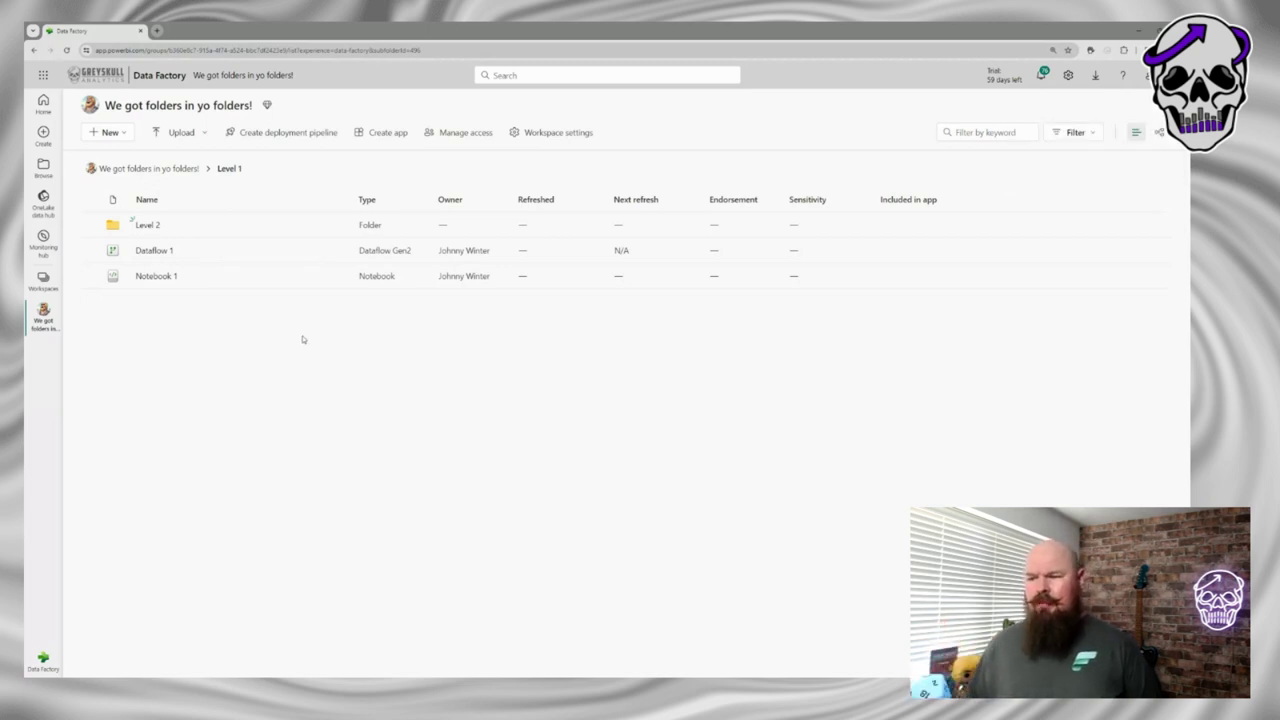
click(90, 251)
click(90, 276)
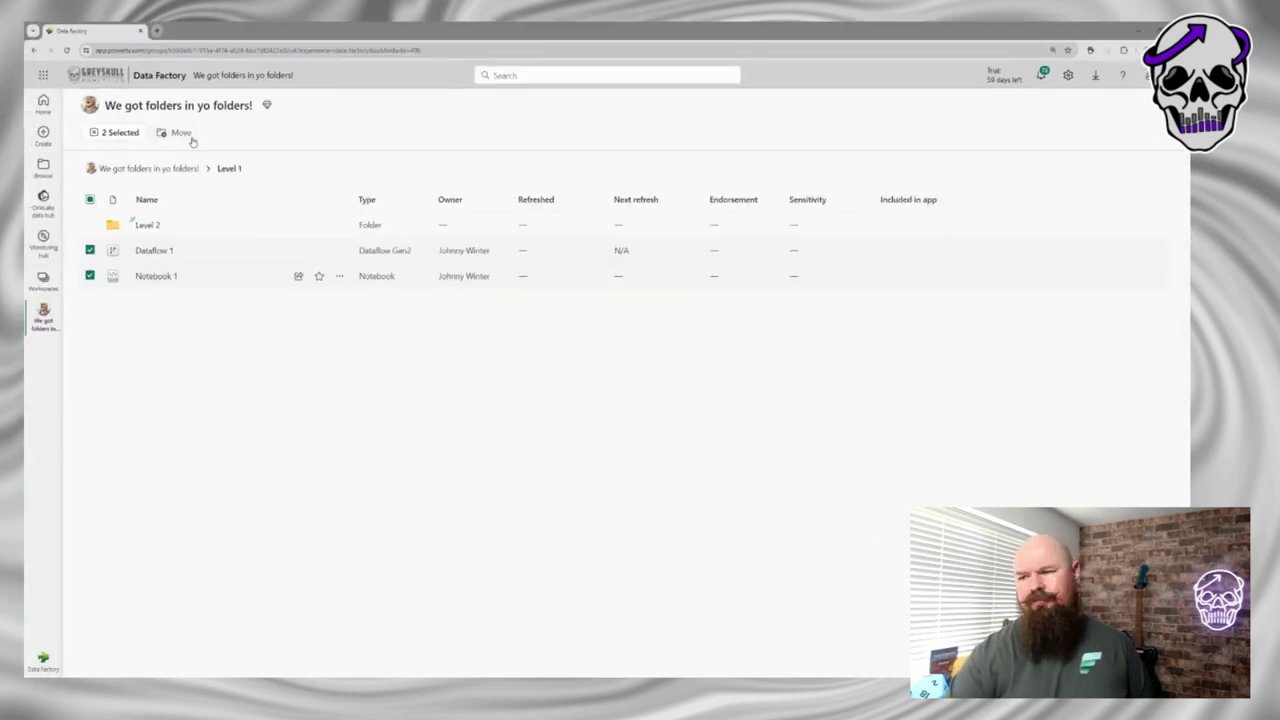
click(181, 136)
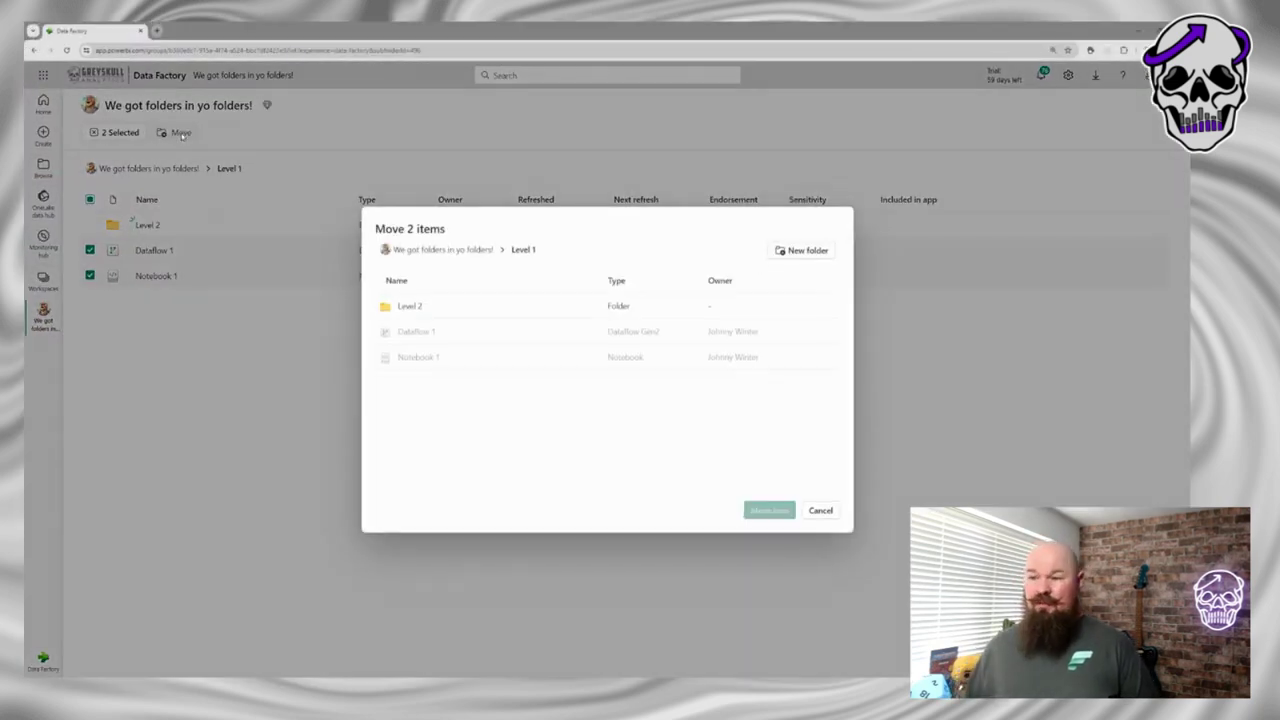
click(405, 305)
click(766, 508)
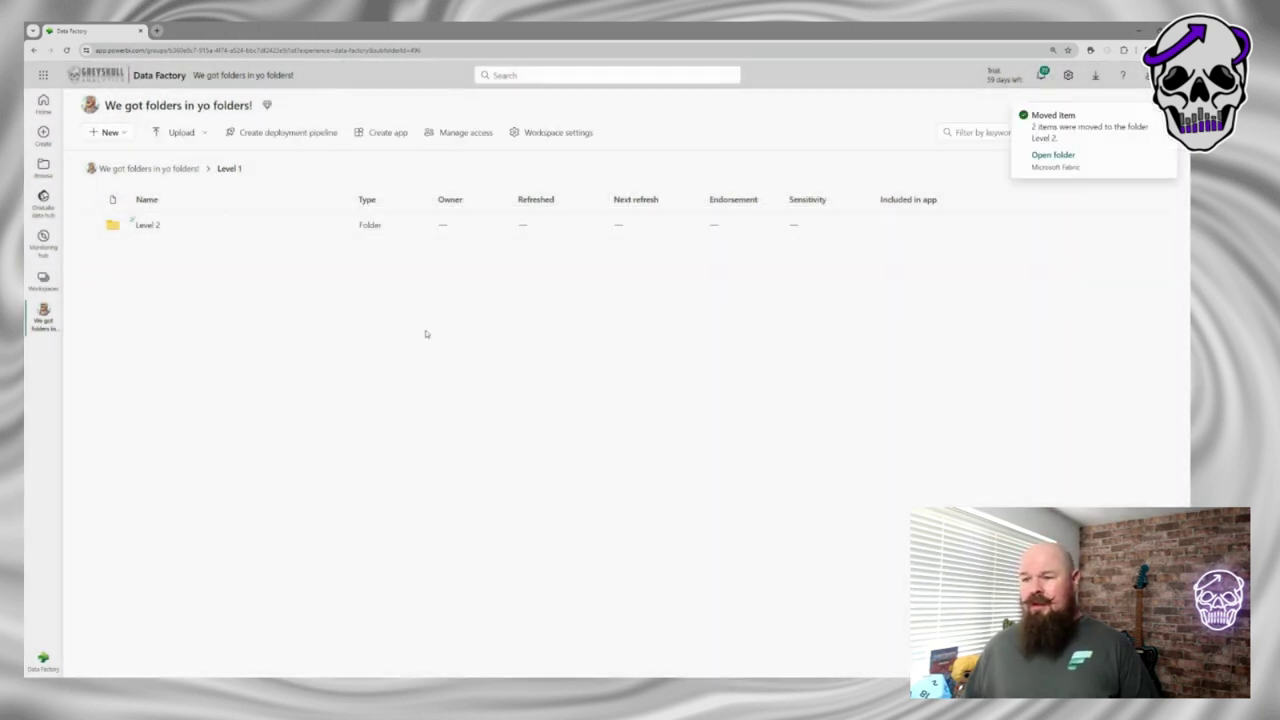
Open the Level 2 folder and check the bulk actions for Dataflow 1 and Notebook 1, clearing the selection again.
click(146, 225)
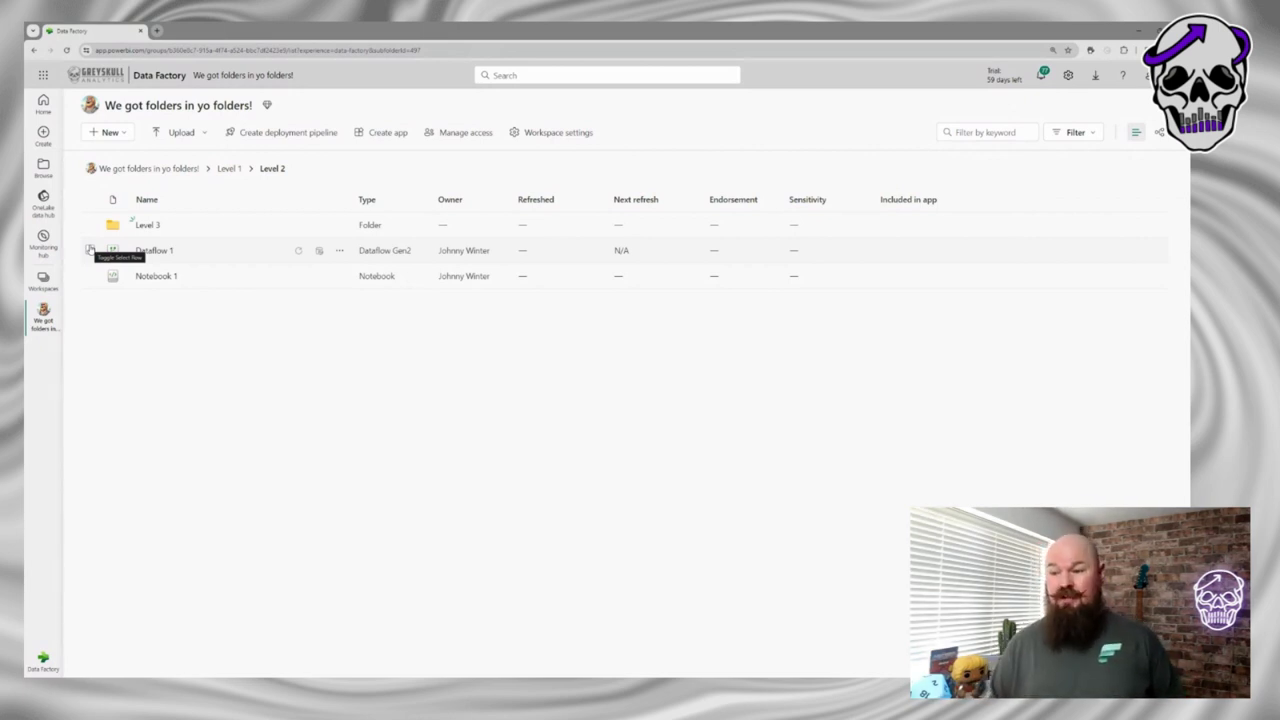
click(90, 250)
click(90, 276)
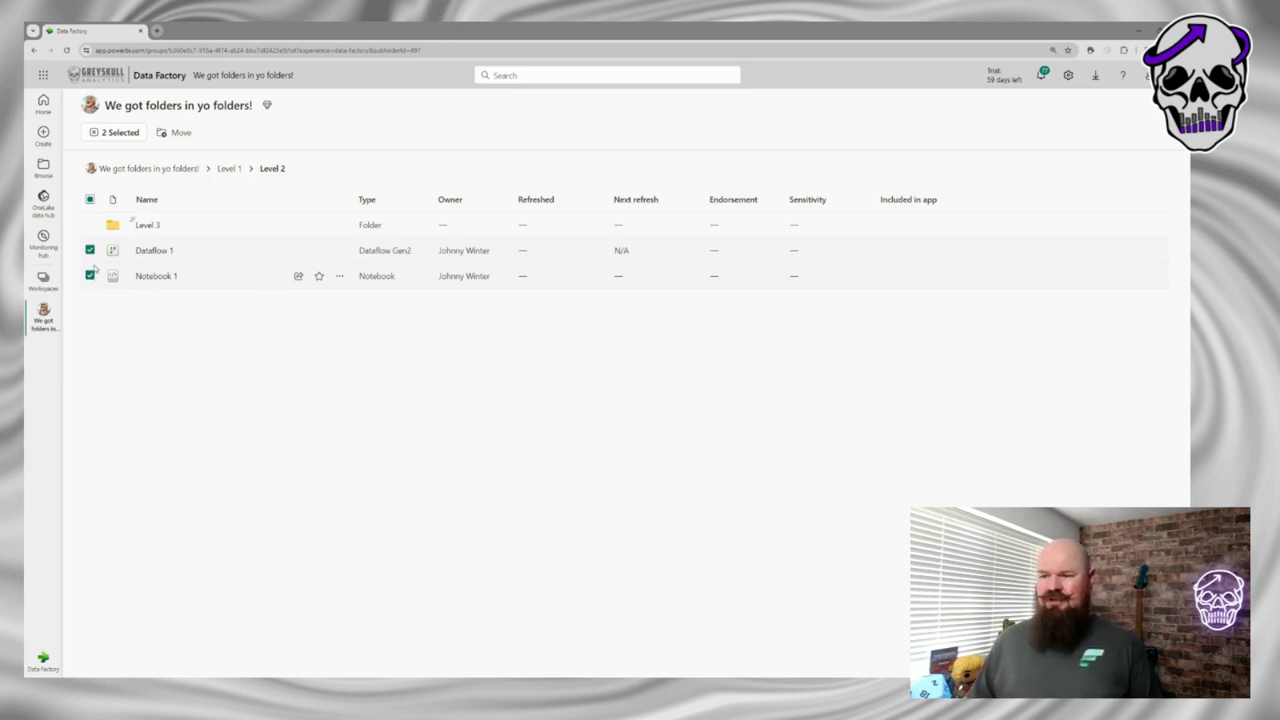
click(90, 250)
click(90, 276)
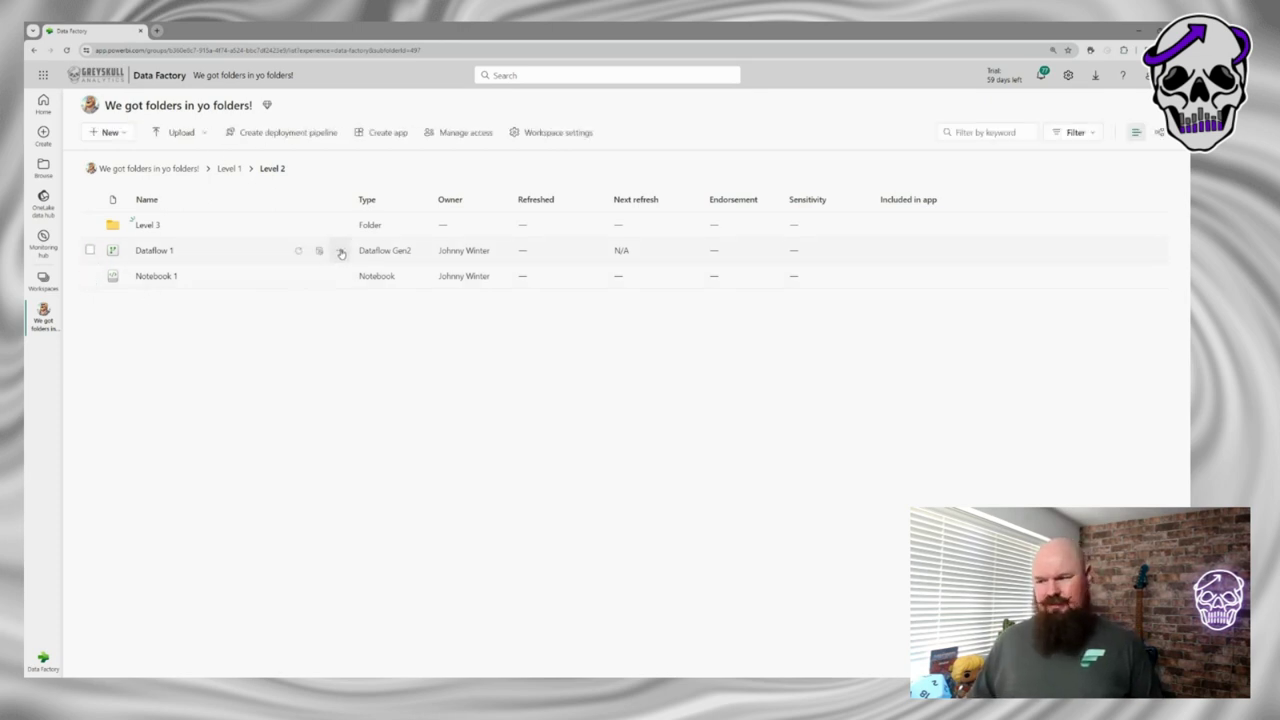
Delete Dataflow 1 and Notebook 1 one after the other from the Level 2 folder.
click(340, 251)
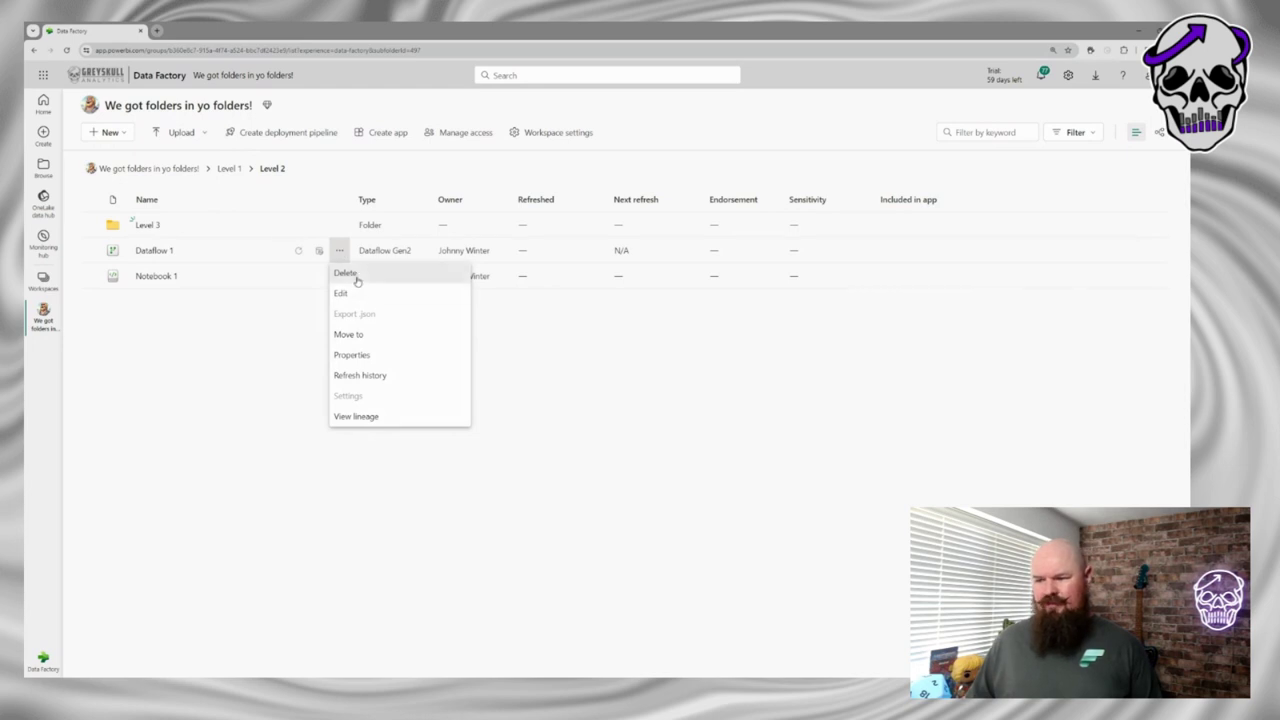
click(346, 273)
click(638, 400)
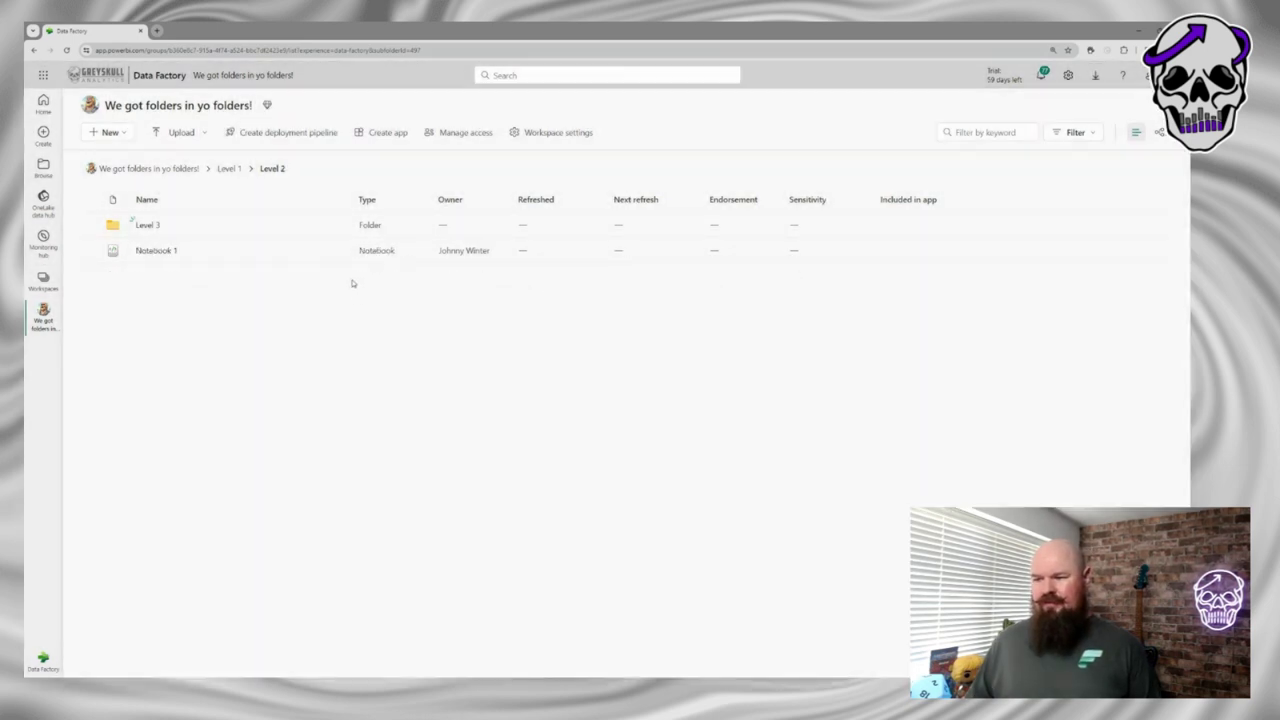
click(340, 250)
click(365, 293)
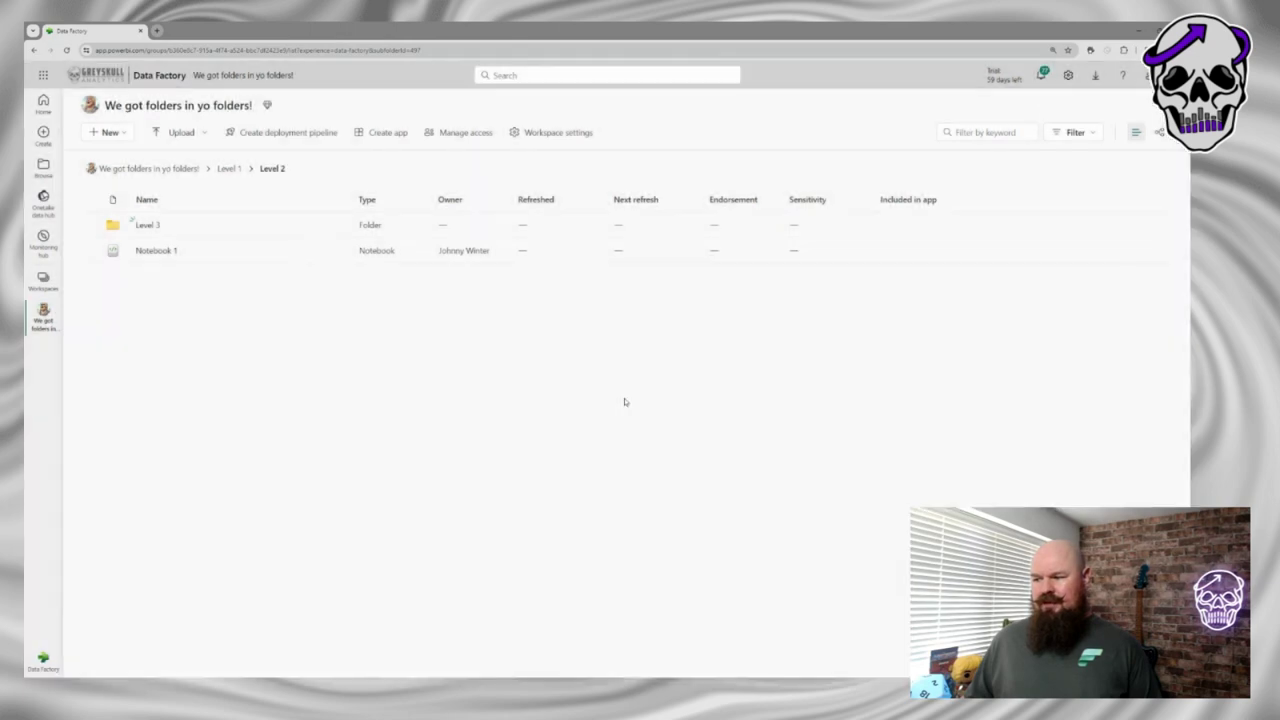
click(624, 399)
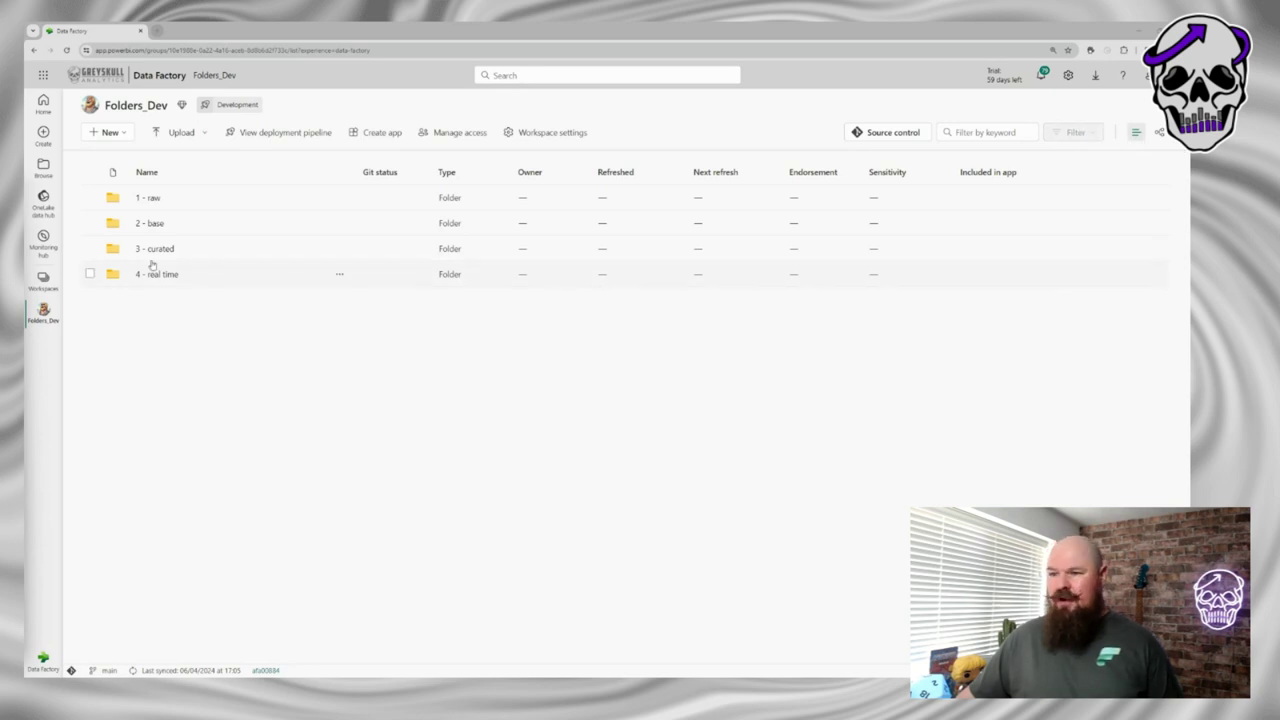
Open the 1 - raw folder in the Folders_Dev workspace, filter its items by type Dataflow Gen2, and remove the filter again.
click(150, 198)
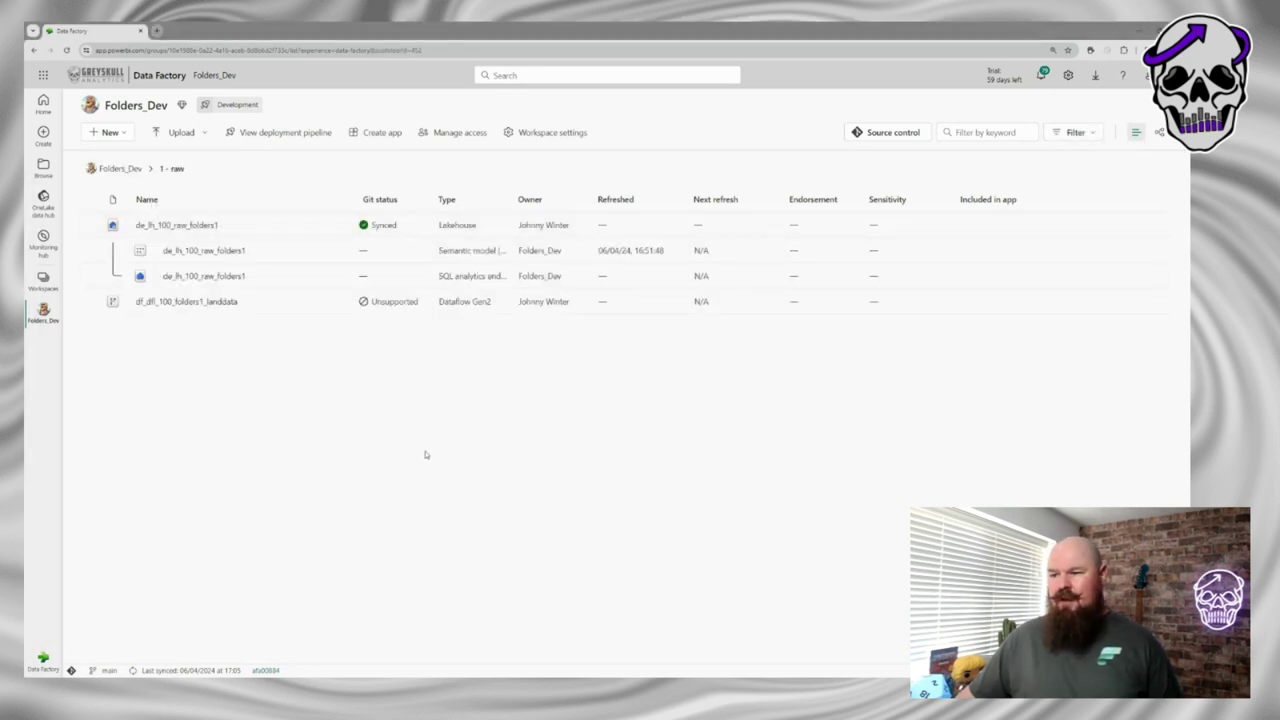
click(1075, 132)
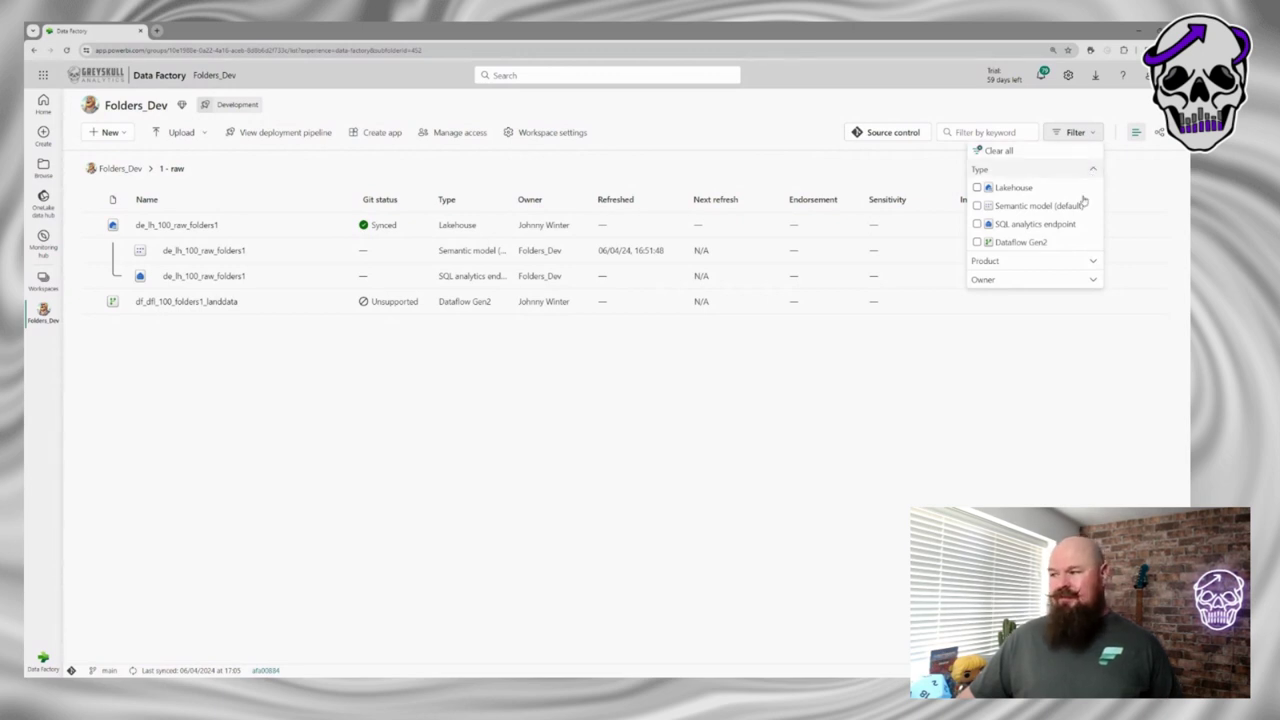
click(977, 243)
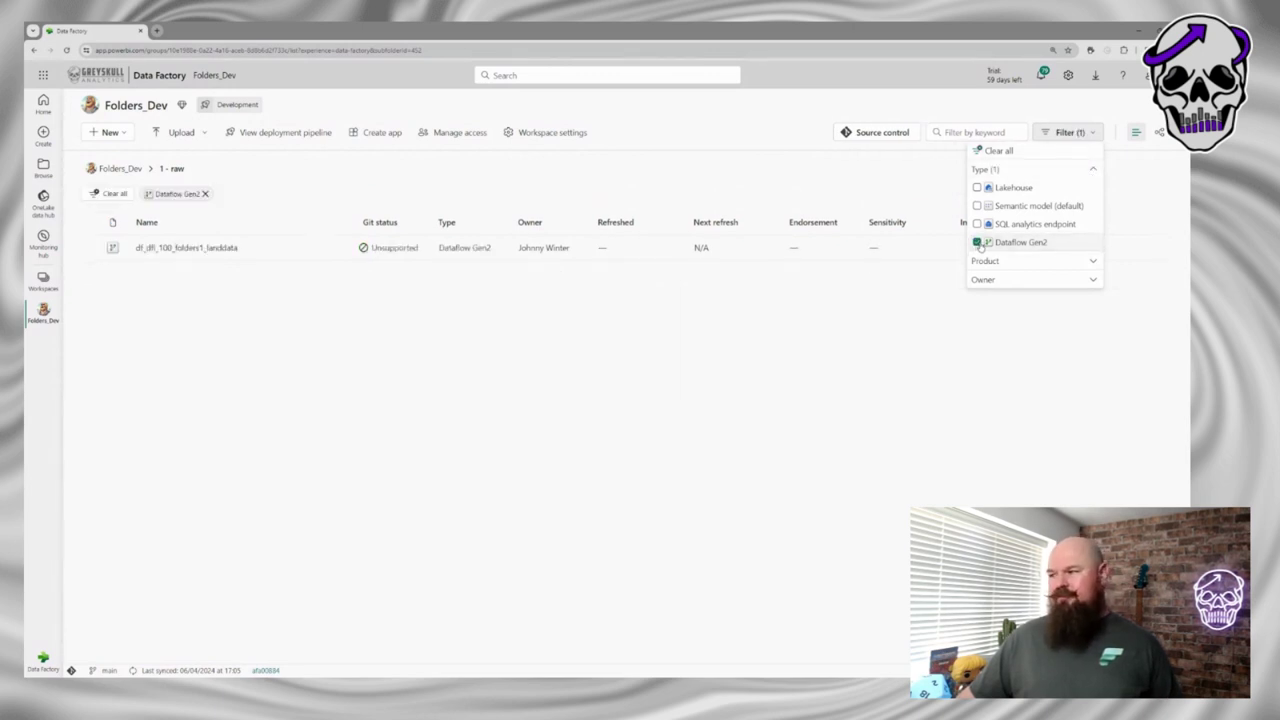
click(977, 243)
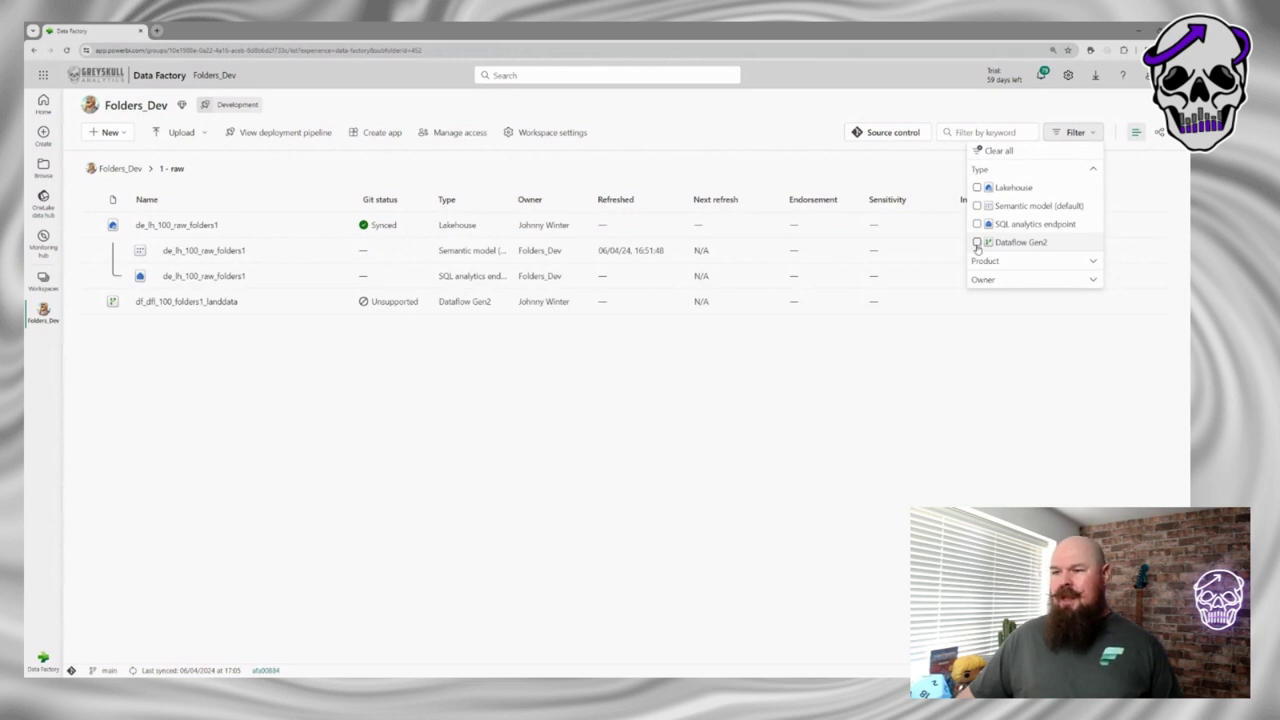
Open the workspace's deployment pipeline, list the Folders_Dev items, and deploy all of them from Development to Test.
click(276, 134)
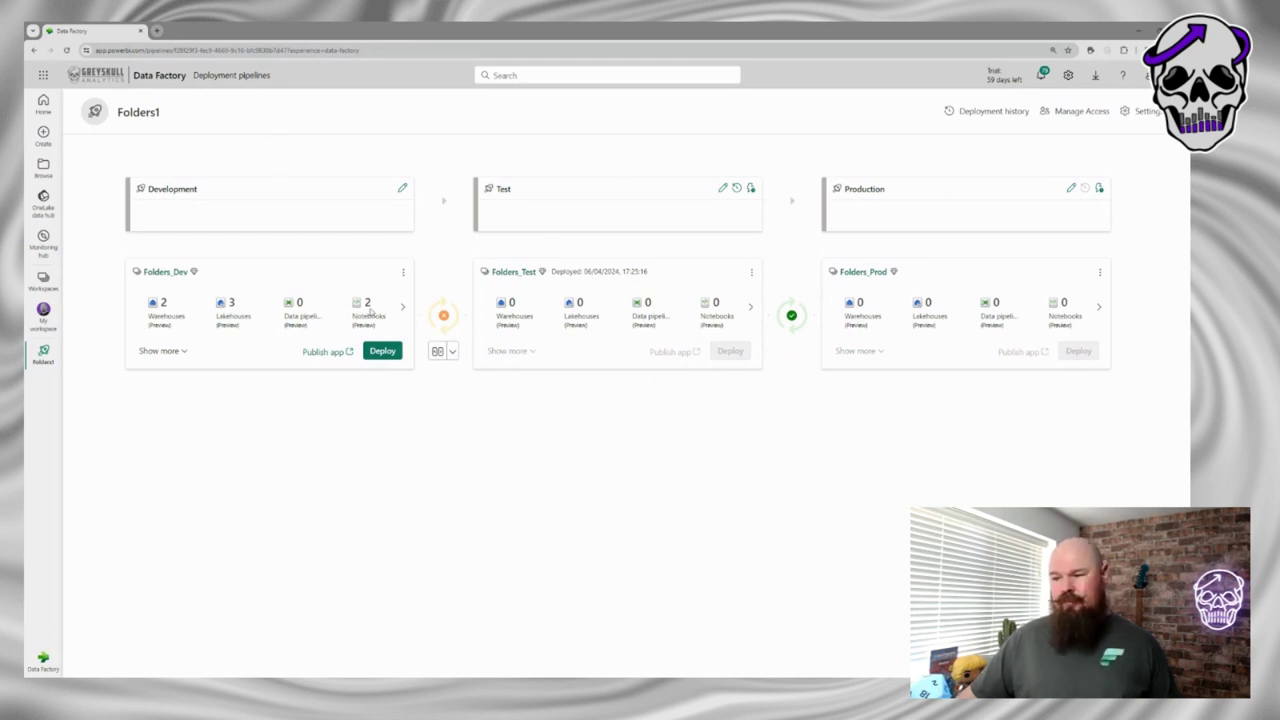
click(180, 352)
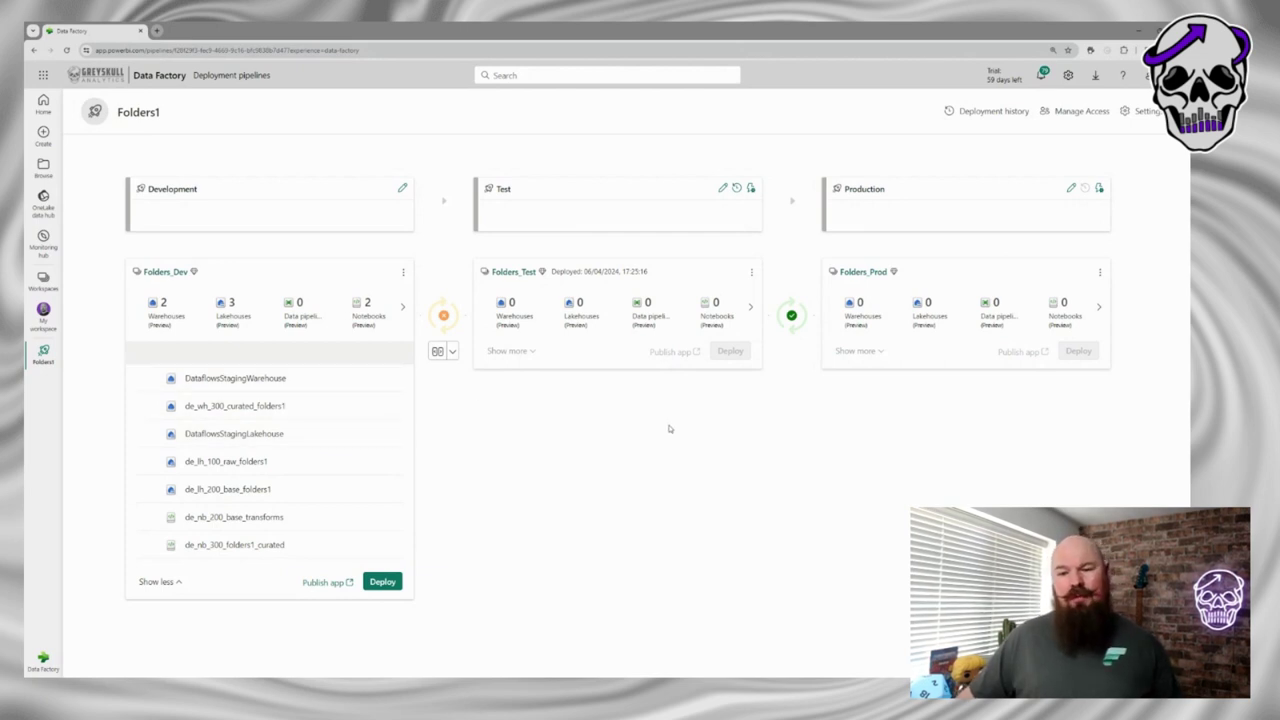
click(383, 583)
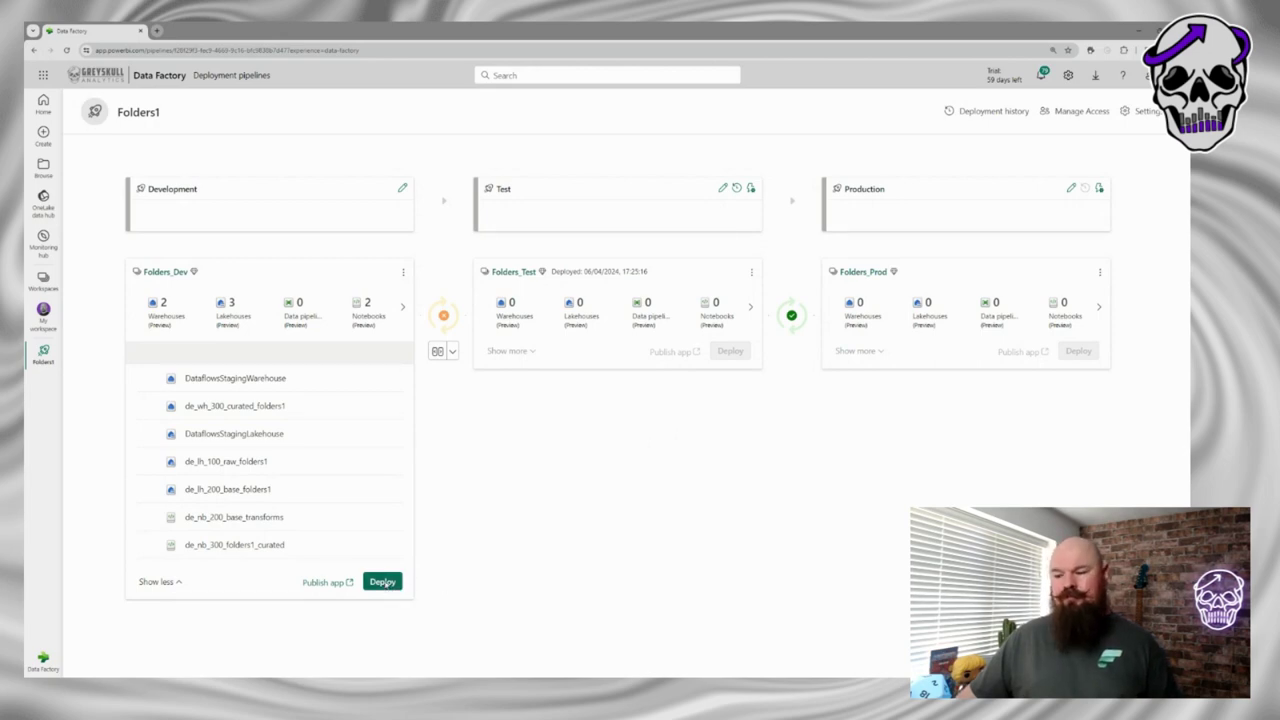
click(686, 433)
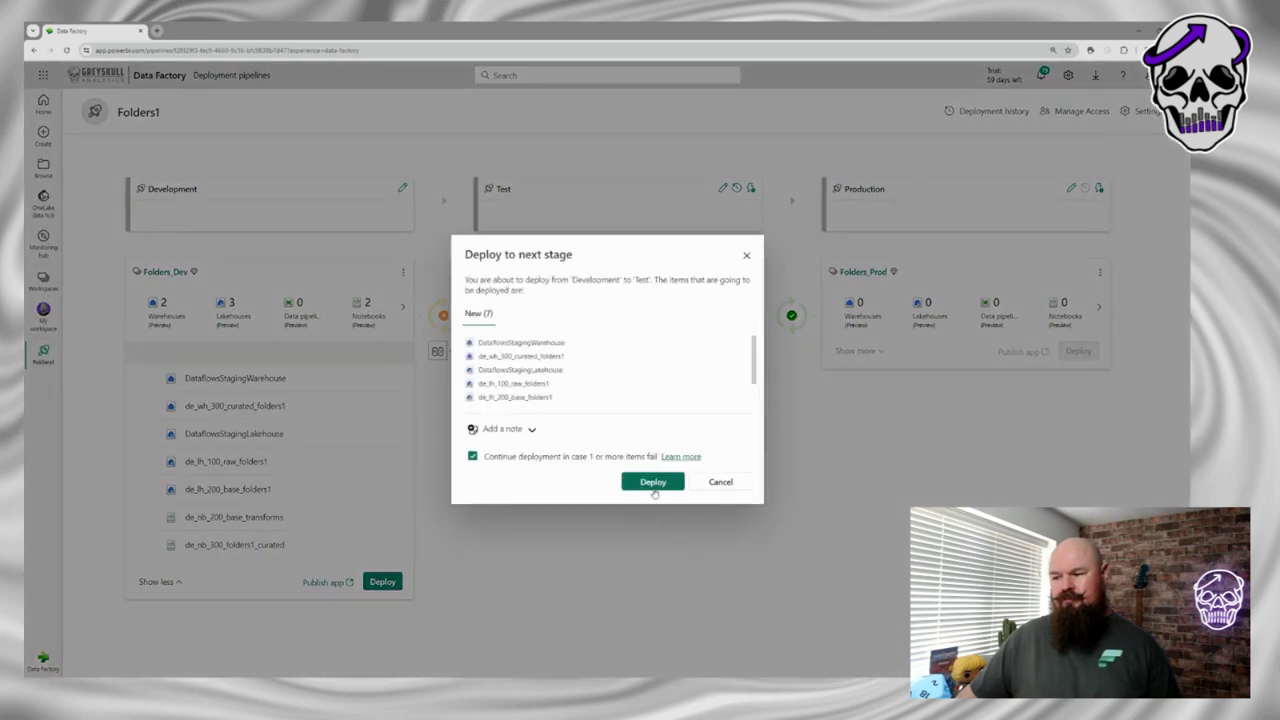
click(653, 483)
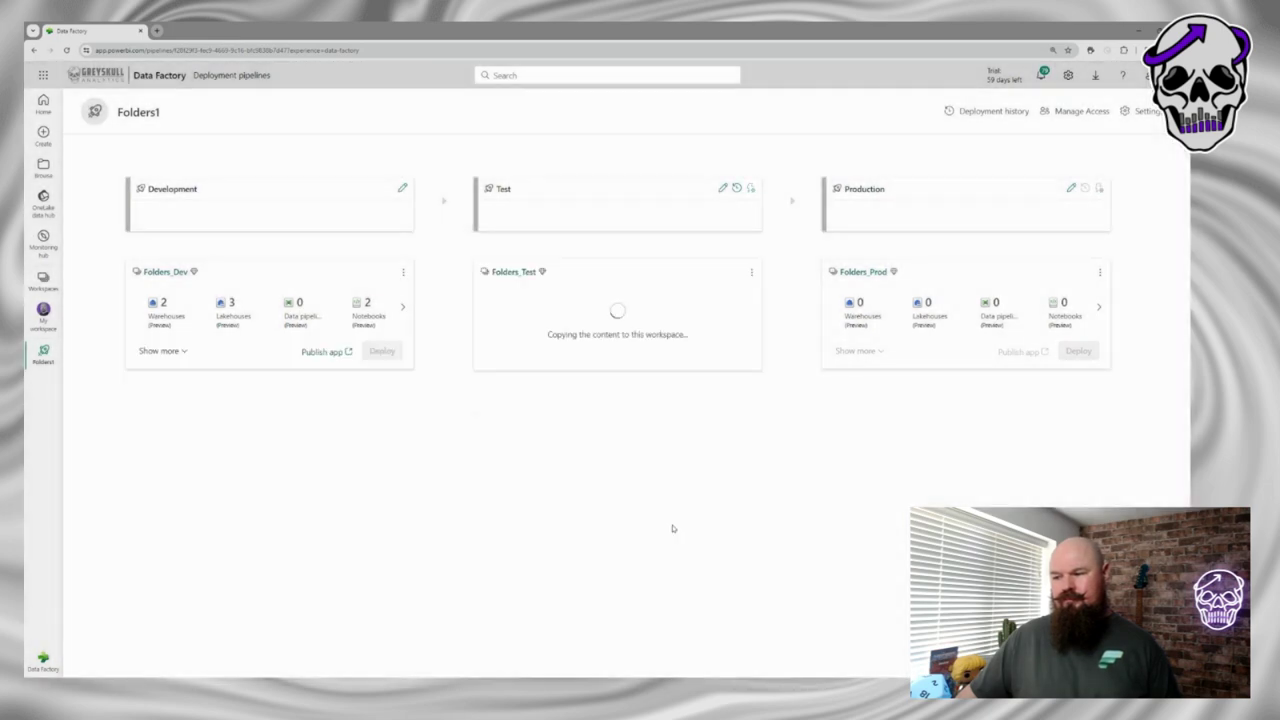